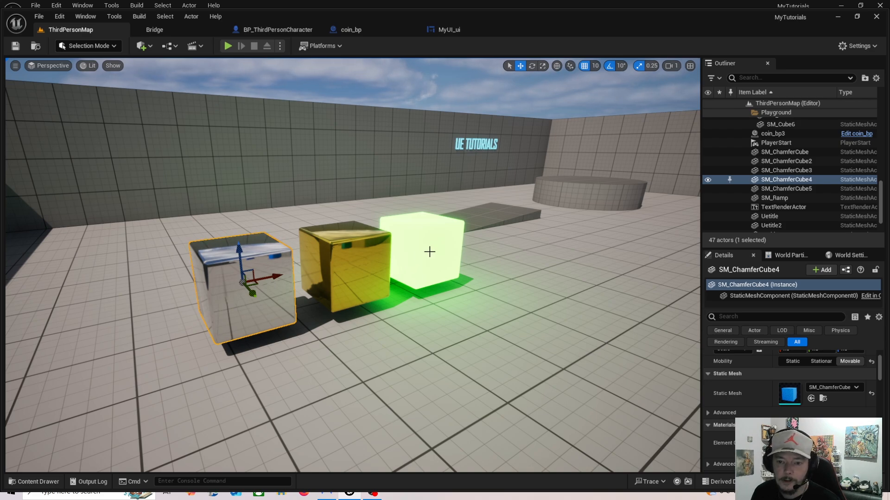
Open the project's tutorials content folder
left_click(426, 271)
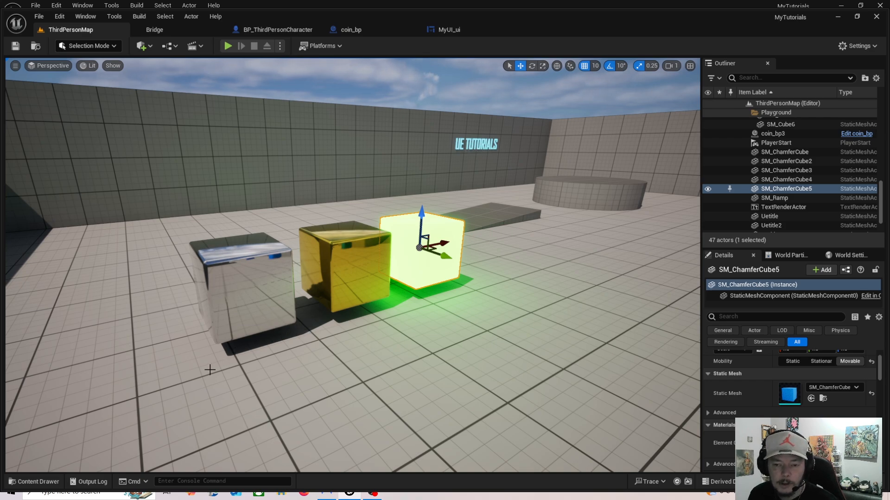
left_click(48, 482)
left_click(39, 374)
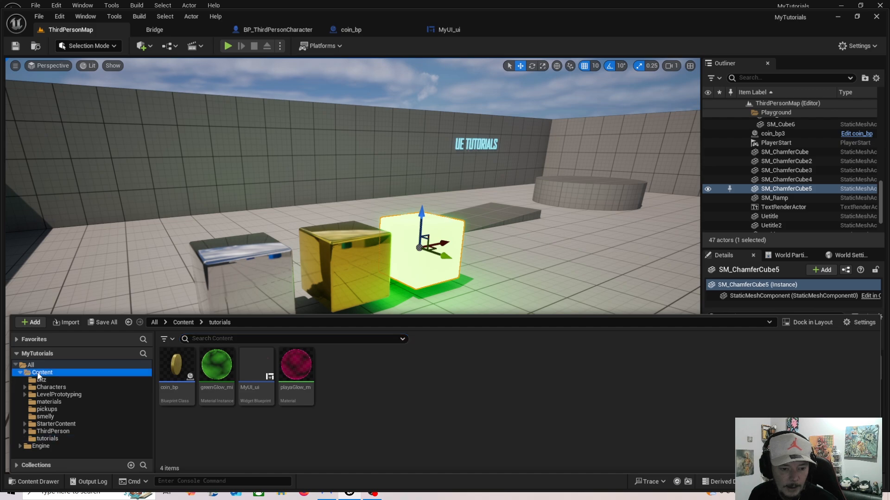
right_click(536, 386)
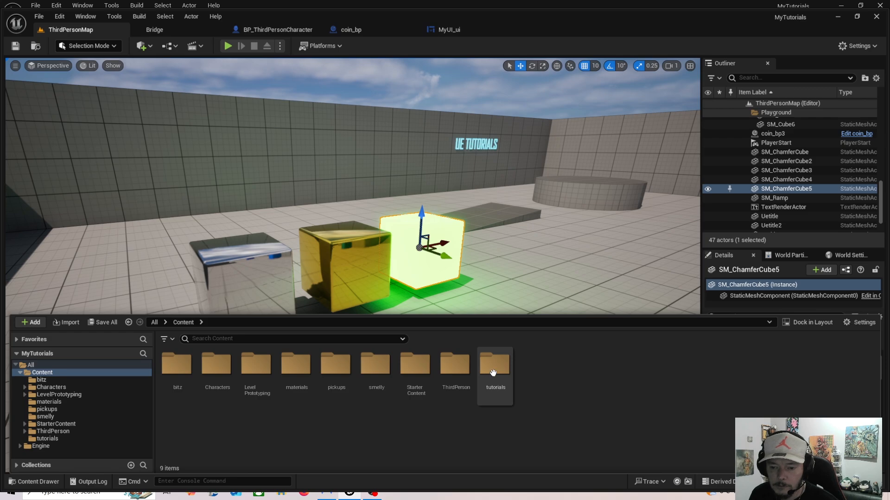
double_click(493, 373)
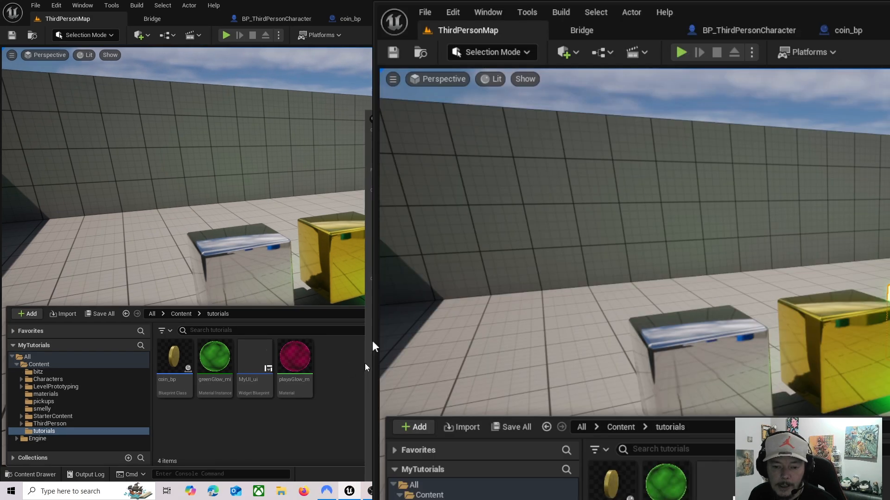
Create a new material named shine_m in the tutorials folder
right_click(367, 376)
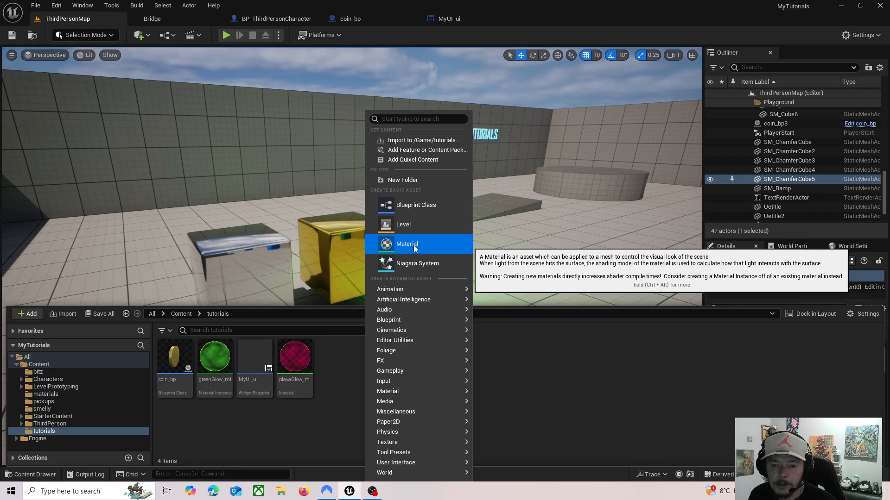
left_click(415, 245)
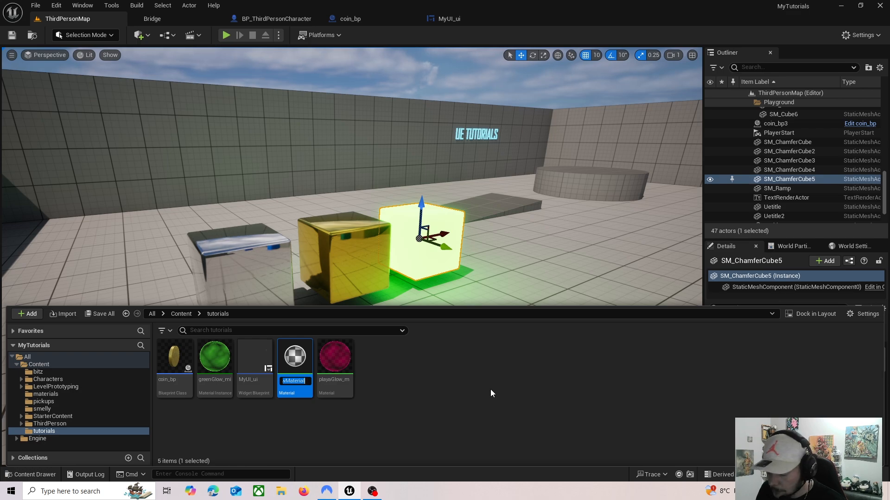
type("sh")
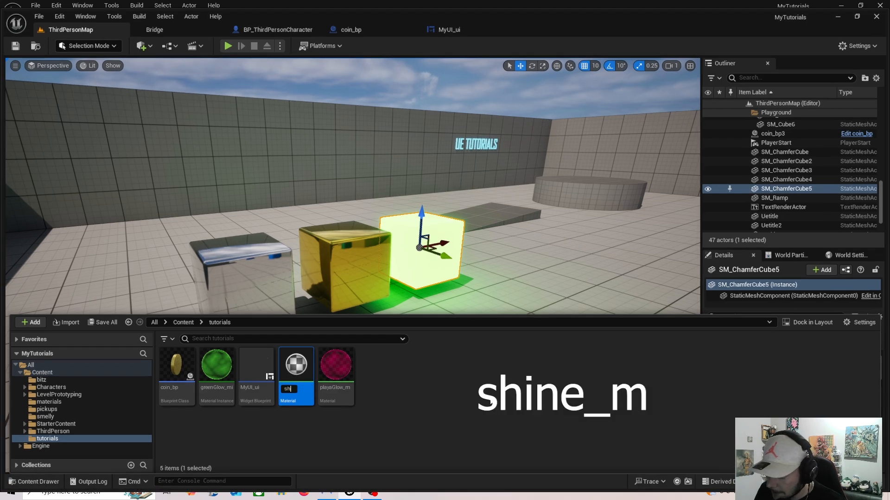
type("ine_")
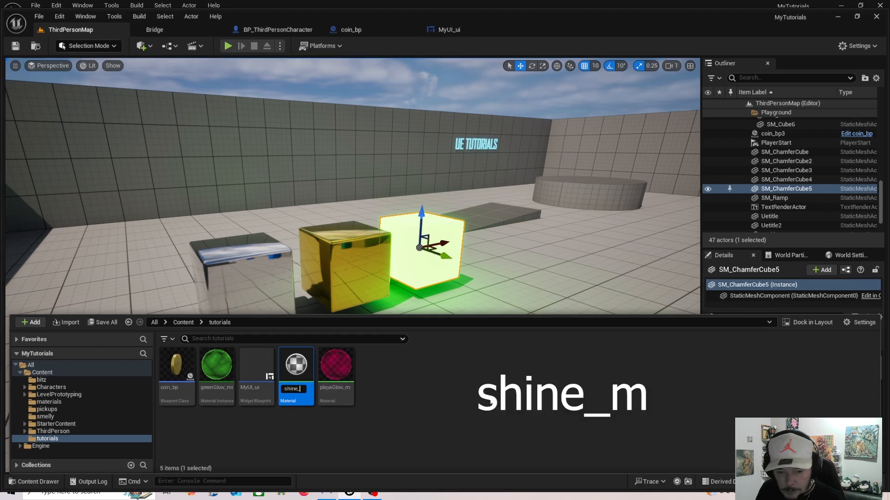
type("m")
key("Return")
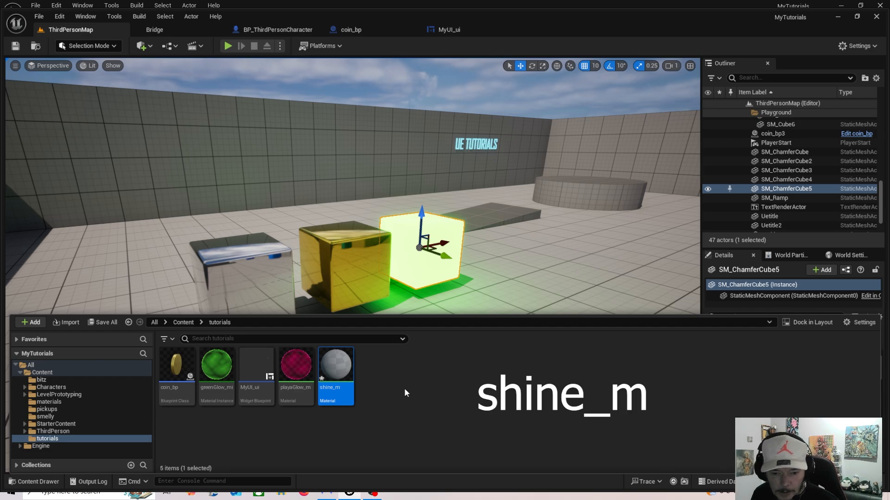
Open the shine_m material for editing and set its Base Color to a purple shade
double_click(343, 390)
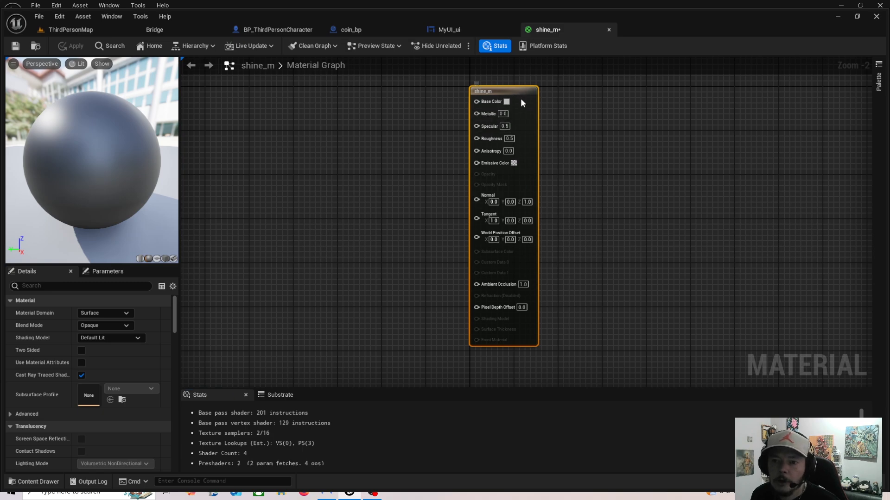
left_click_drag(521, 99, 528, 110)
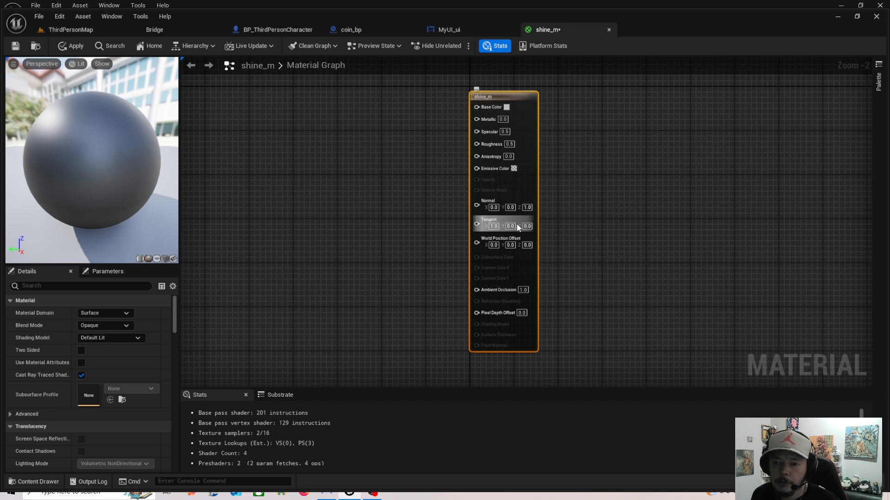
left_click(507, 107)
mouse_move(370, 169)
left_mouse_down()
mouse_move(363, 151)
mouse_move(385, 115)
left_mouse_up()
left_click(658, 327)
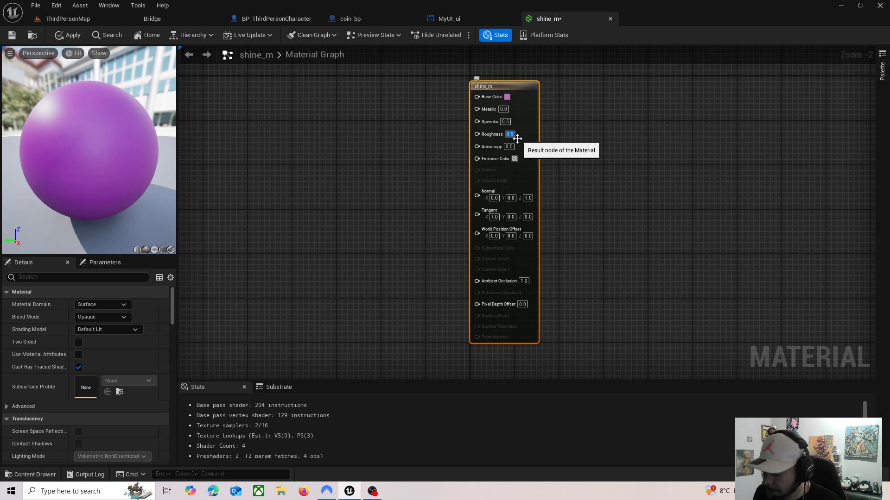
Set the shine_m material's Roughness to 0.0 and its Metallic value to 1
key("Return")
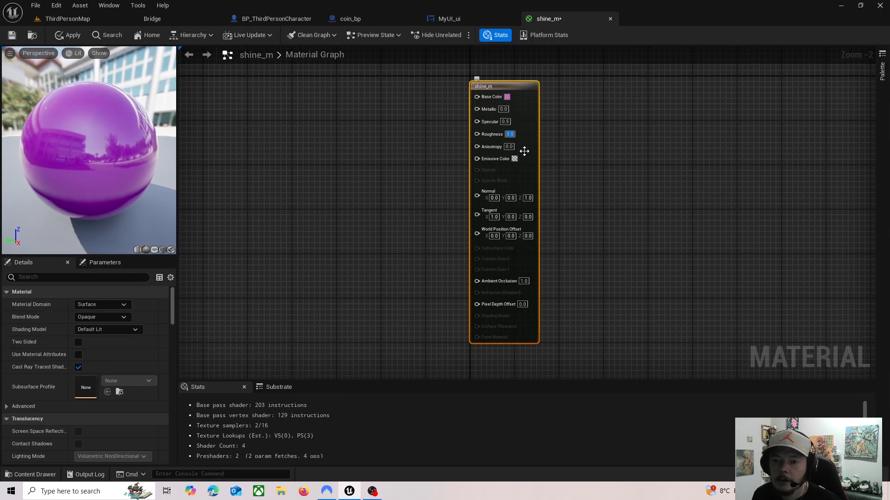
left_click(505, 109)
type("1")
key("Return")
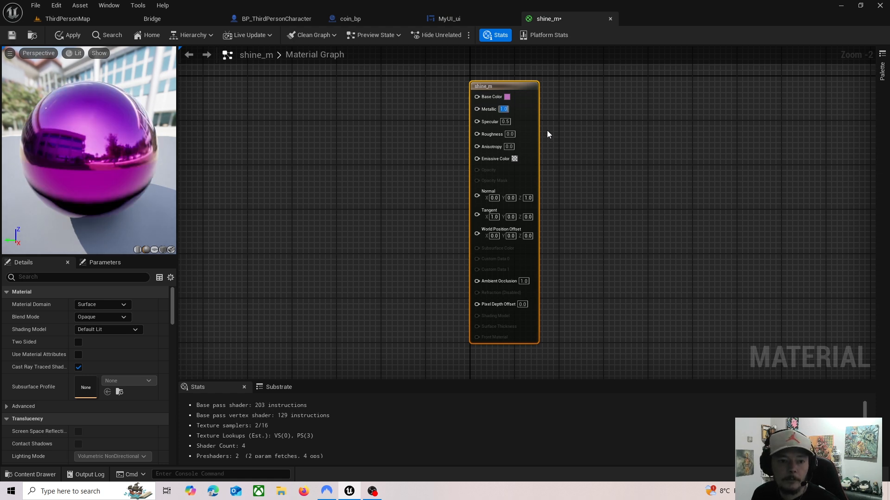
Change the material's Base Color to a saturated yellow-green, hex sRGB B3BC22FF
left_click(507, 97)
left_click_drag(374, 133, 381, 239)
left_click_drag(465, 119, 476, 82)
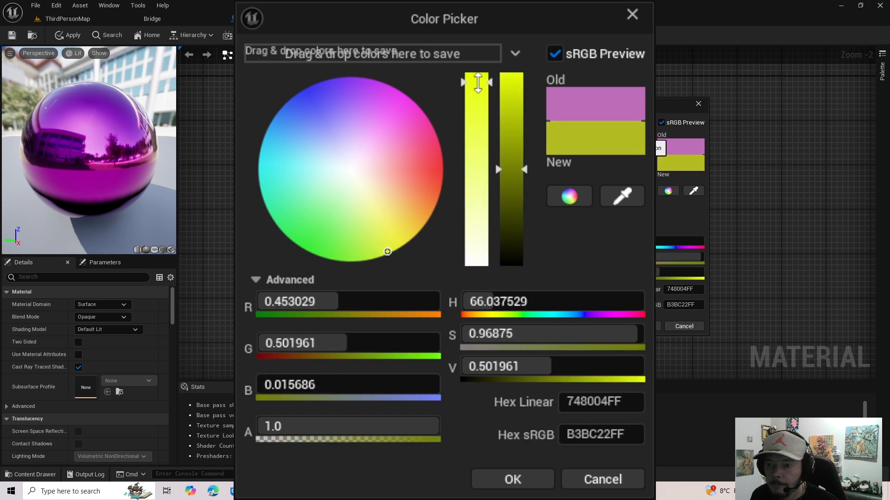
left_click(512, 479)
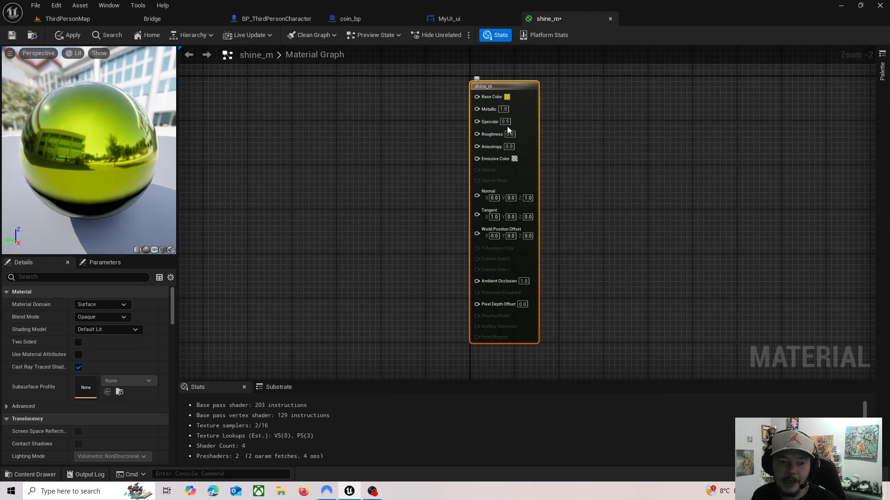
Shift the material's Base Color to a gold tone, hex sRGB BCAB2FFF
left_click(507, 107)
left_click_drag(576, 207, 592, 211)
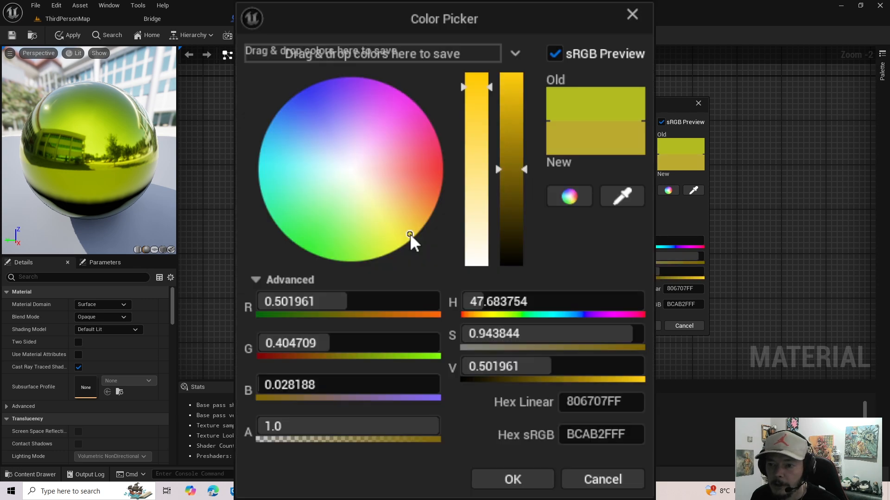
left_click(650, 326)
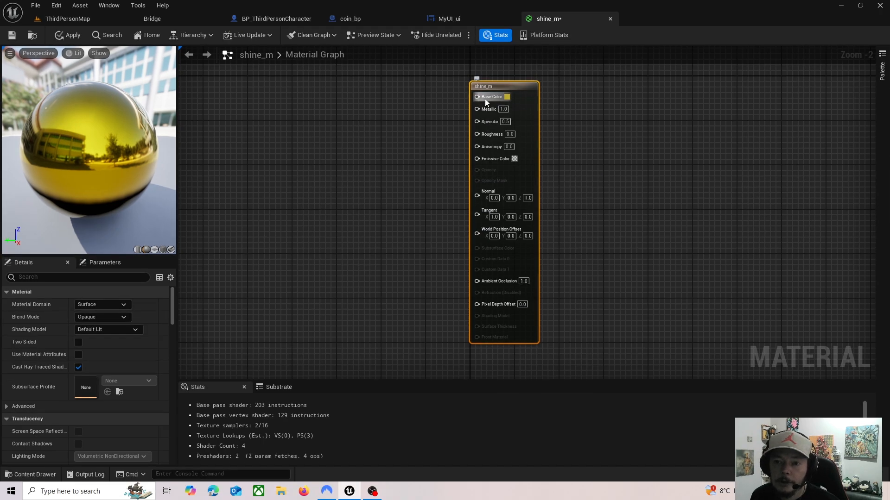
Promote the Base Color input to a parameter and place its node to the left of the shine_m node
right_click(477, 97)
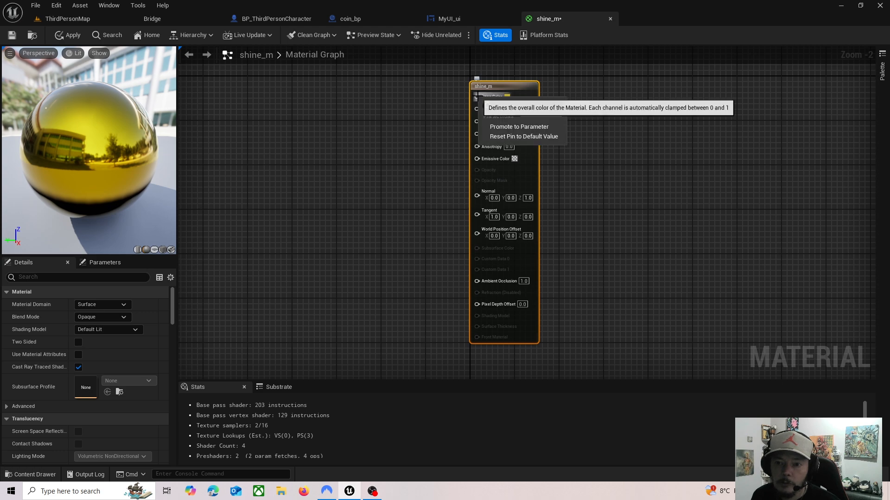
left_click(518, 127)
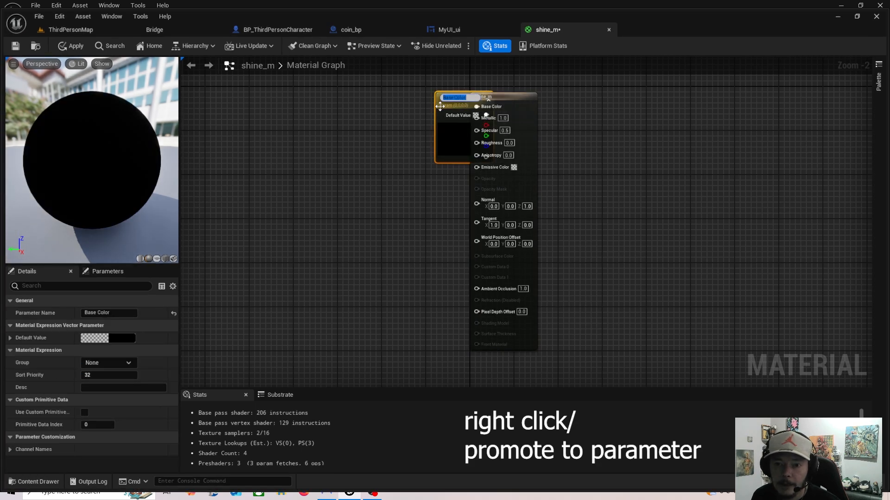
left_click_drag(440, 106, 326, 100)
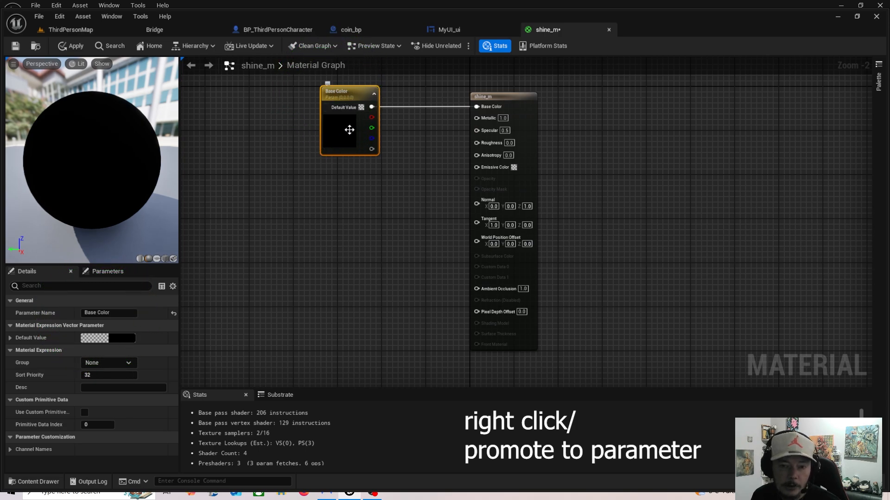
Promote the Metallic input to a parameter and place its node below the Base Color parameter
left_click(484, 124)
left_click(514, 142)
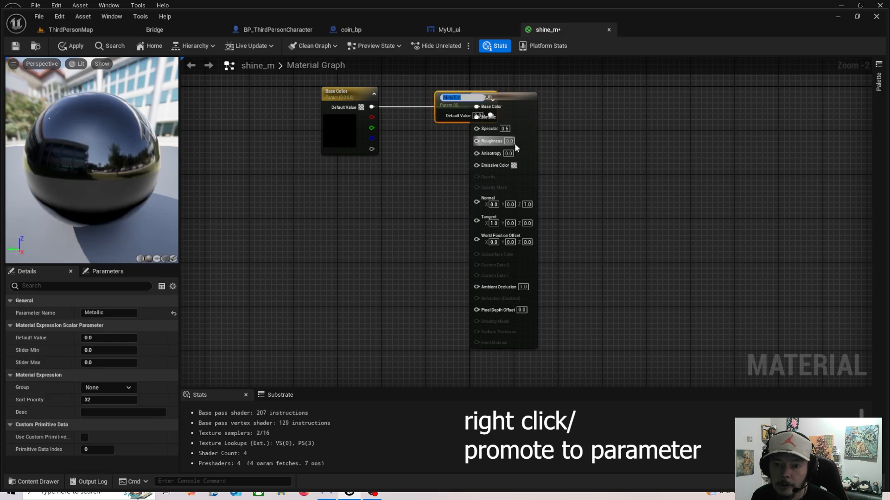
left_click_drag(441, 106, 324, 176)
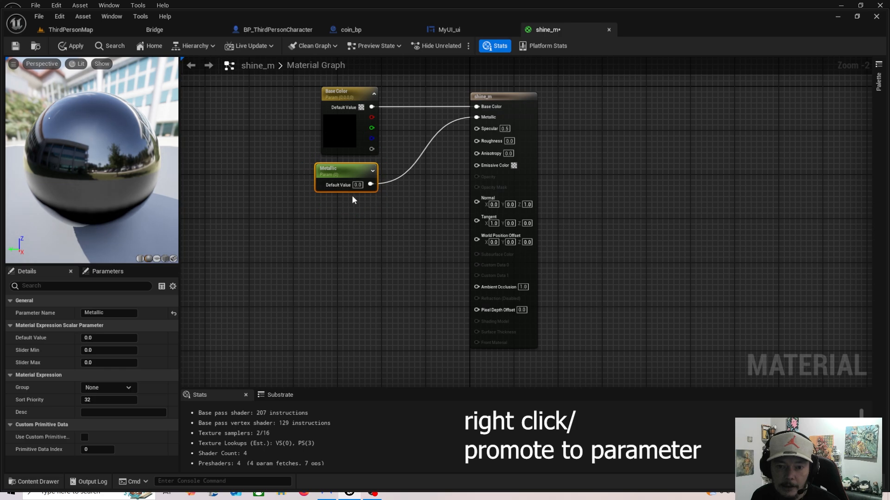
Promote the Roughness input to a parameter, place its node below the Metallic parameter, and apply the material changes
right_click(478, 142)
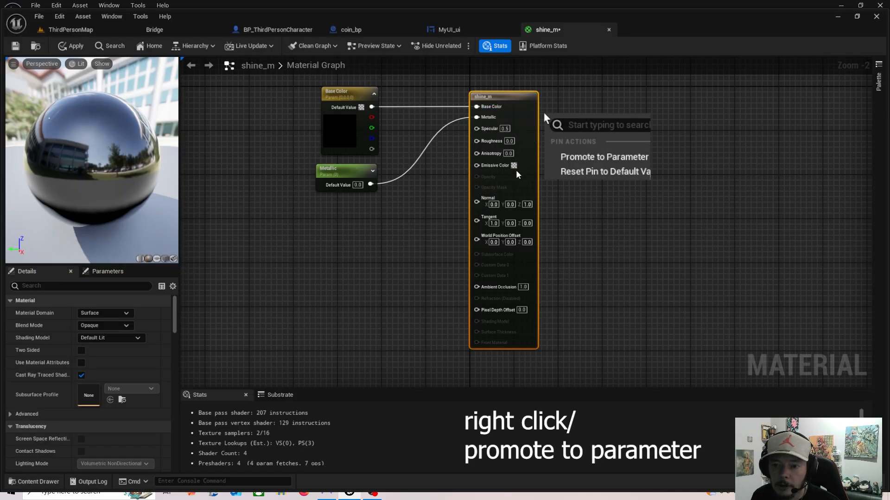
left_click(602, 157)
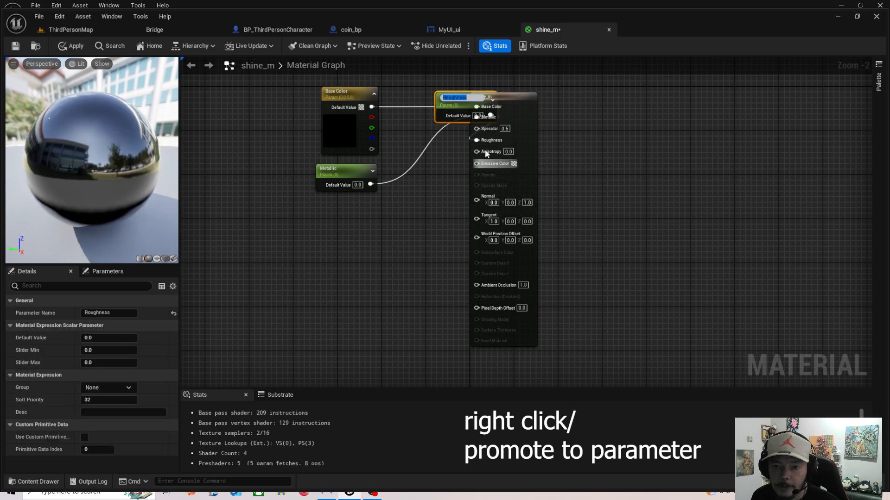
left_click_drag(403, 199, 315, 221)
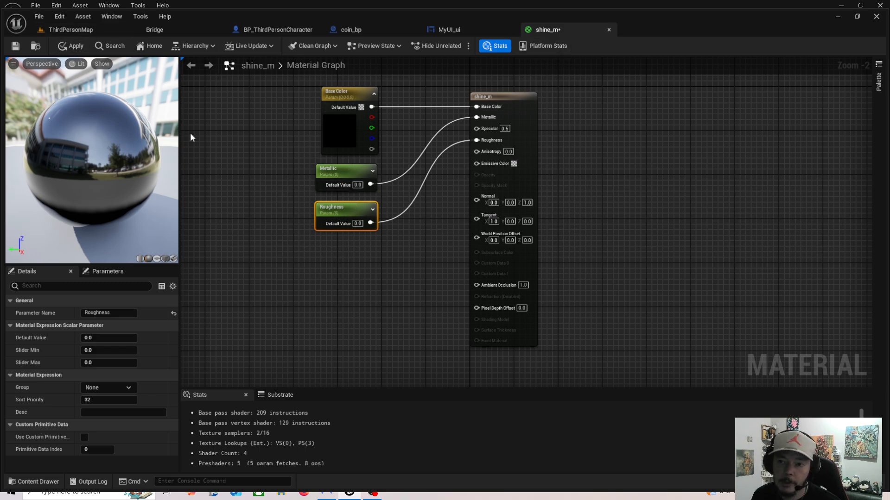
left_click(75, 47)
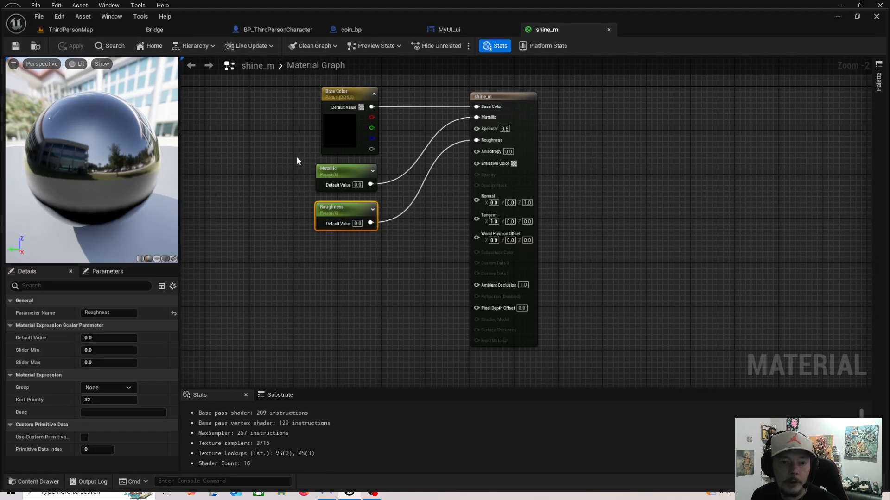
Return to the ThirdPersonMap level, add a Cube on open floor, and bring up its material slot
left_click(98, 29)
right_click_drag(347, 332, 468, 278)
key("s")
key("w")
right_click_drag(173, 88, 173, 115)
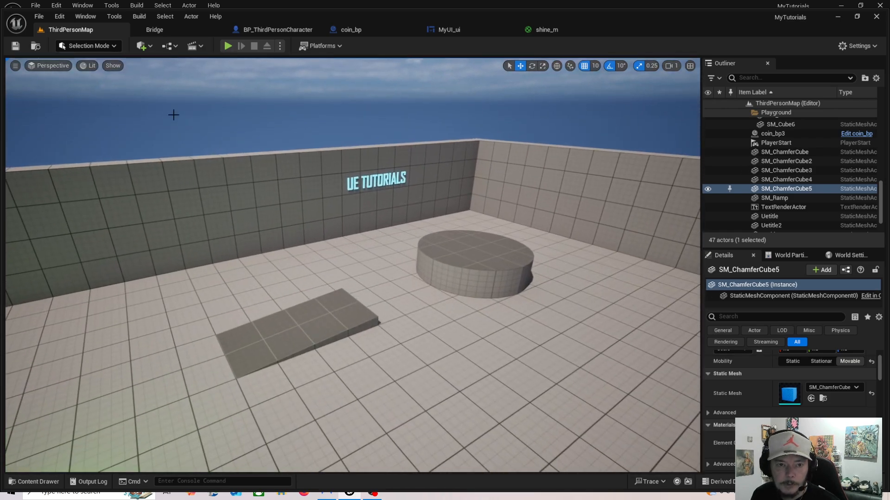
left_click(145, 46)
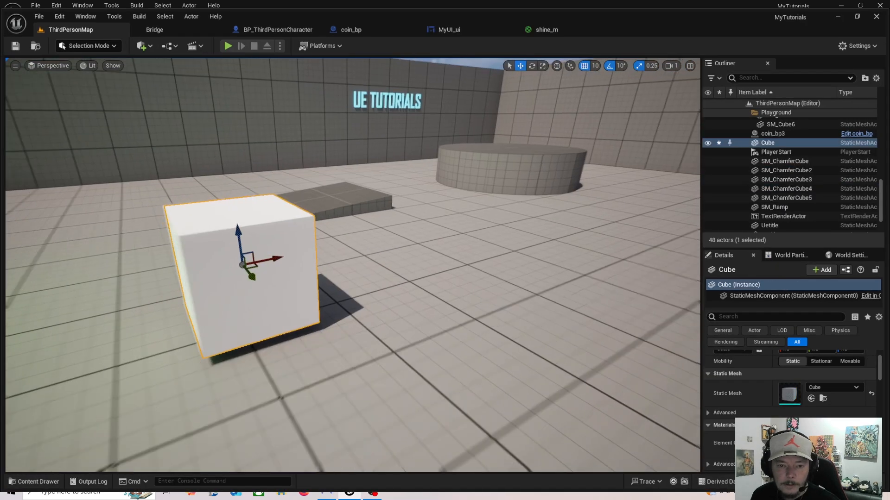
right_click_drag(470, 359, 470, 360)
key("s")
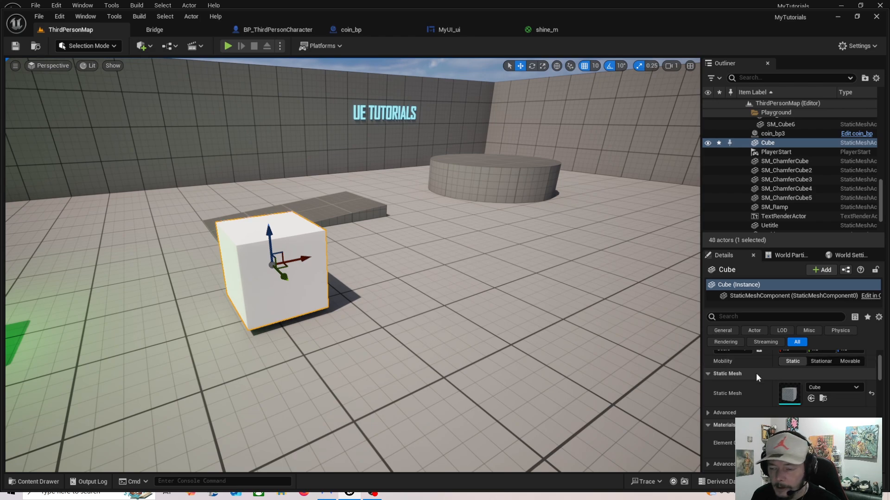
scroll(748, 410, "down", 2)
scroll(746, 413, "down", 1)
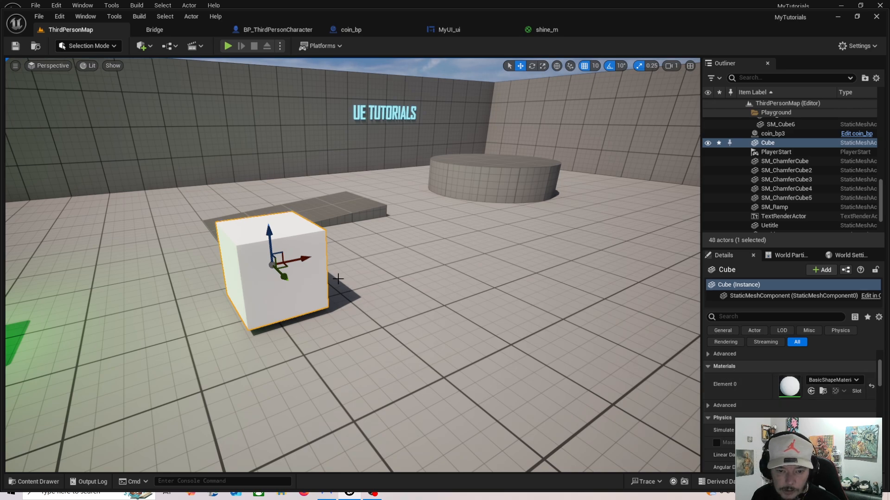
Create a material instance of shine_m in the tutorials folder and name it gold_mi
left_click(38, 482)
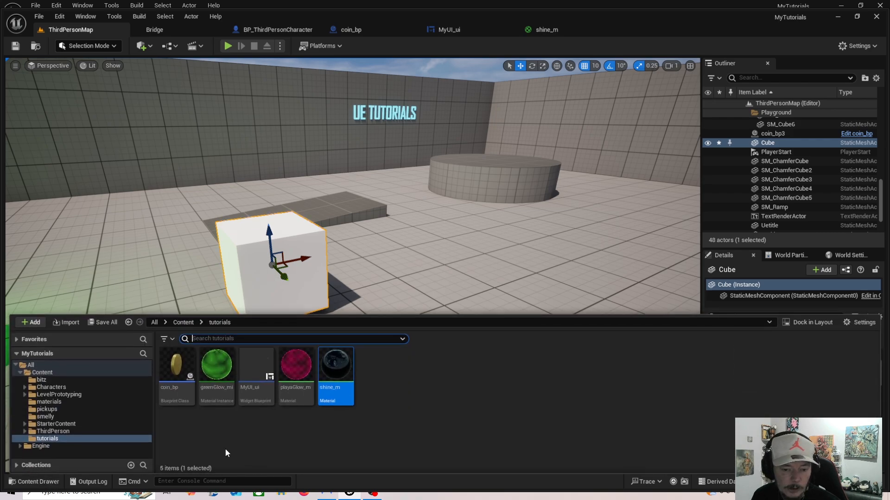
left_click(356, 418)
left_click(343, 401)
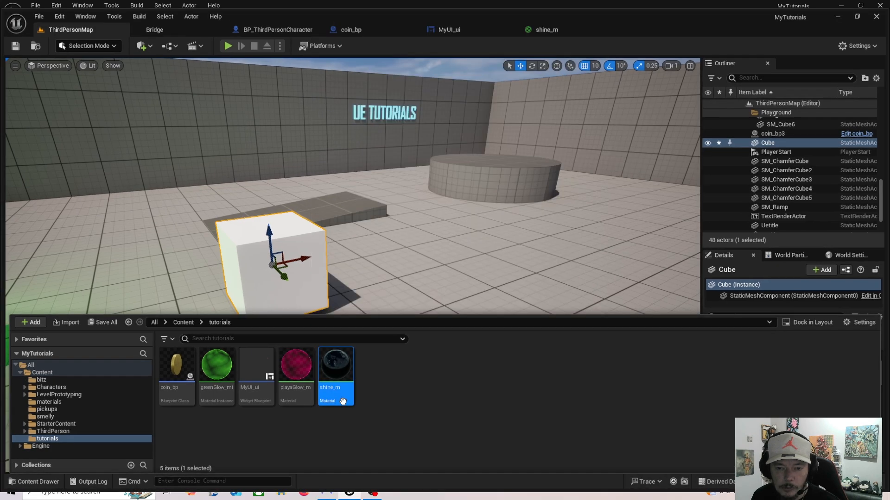
right_click(343, 401)
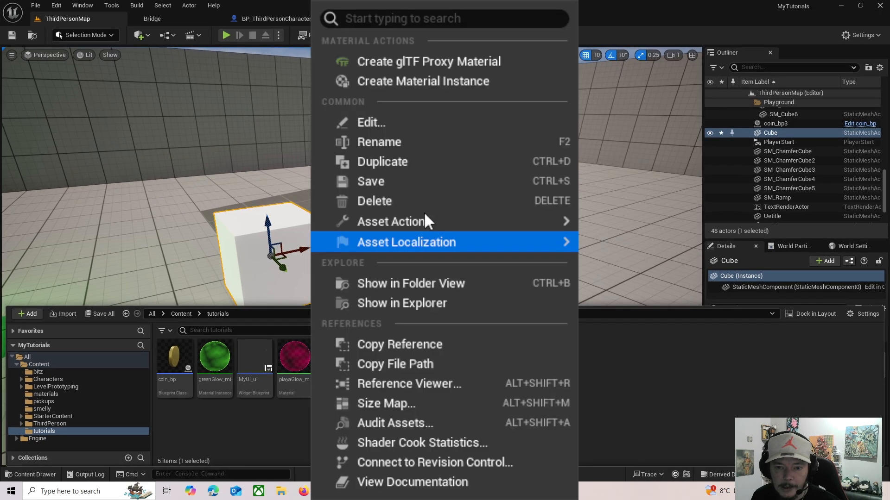
left_click(430, 81)
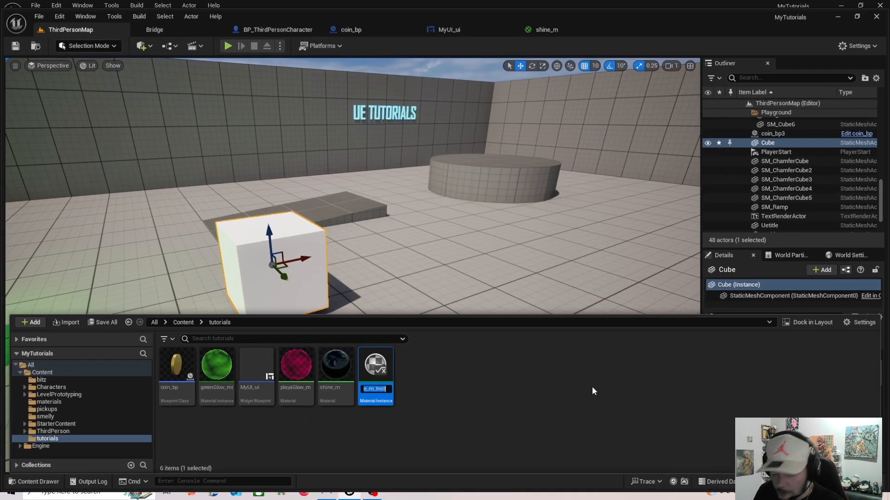
type("gold_mi")
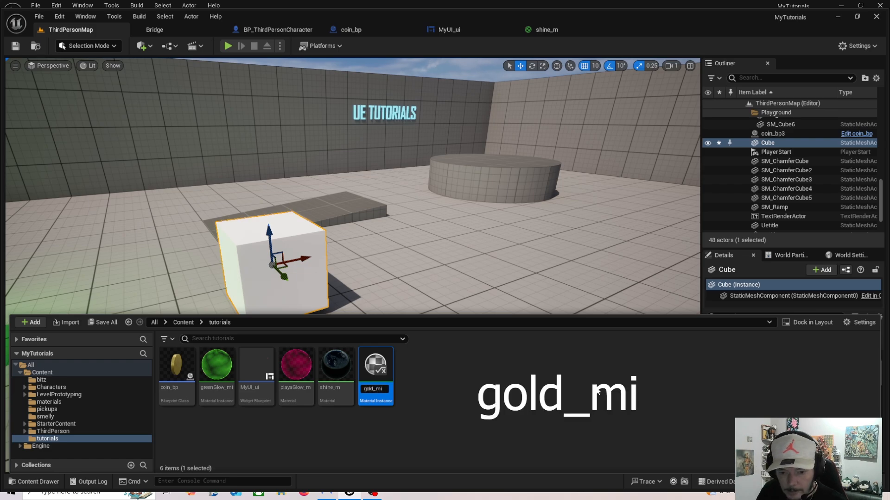
key("Return")
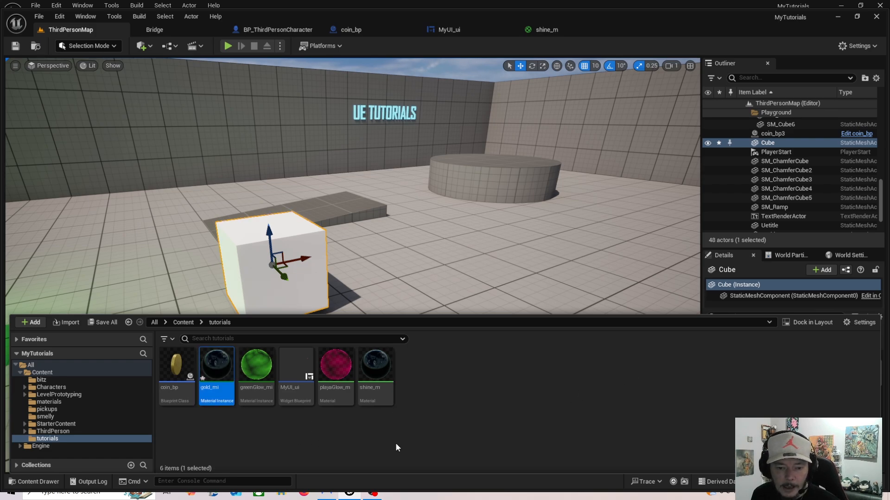
Open gold_mi and enable its Base Color, Roughness and Metallic parameter overrides
double_click(216, 393)
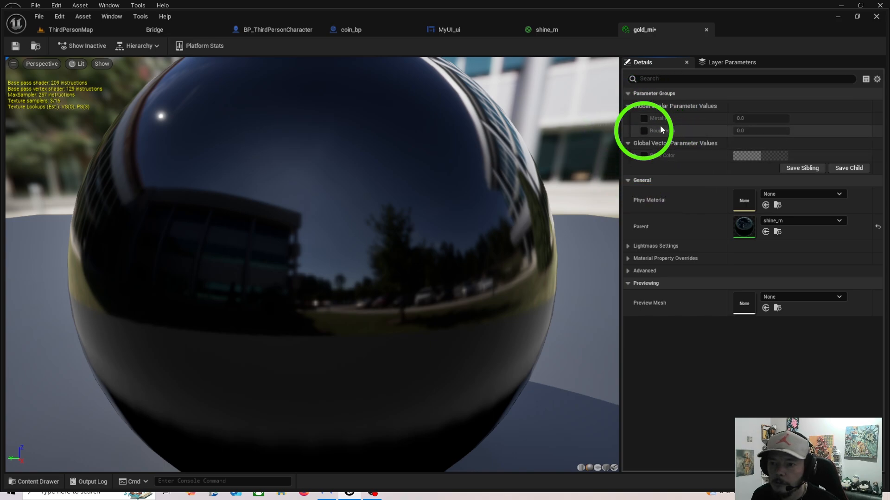
left_click(644, 156)
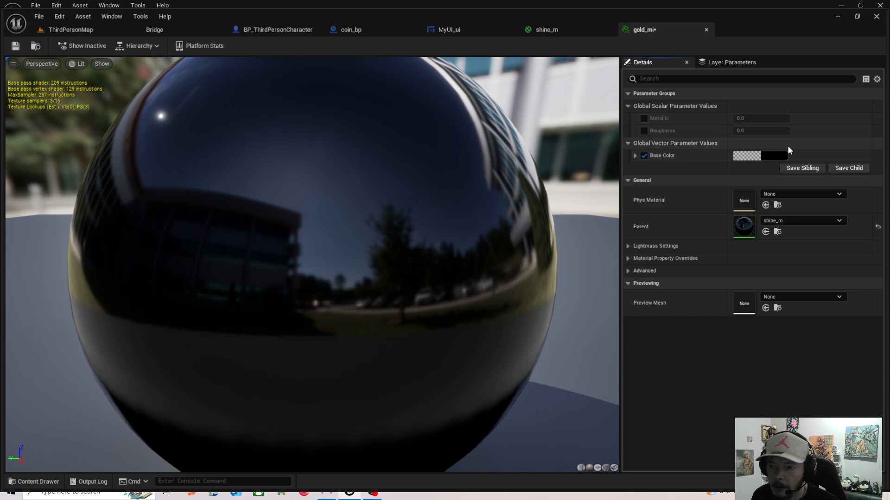
left_click(645, 130)
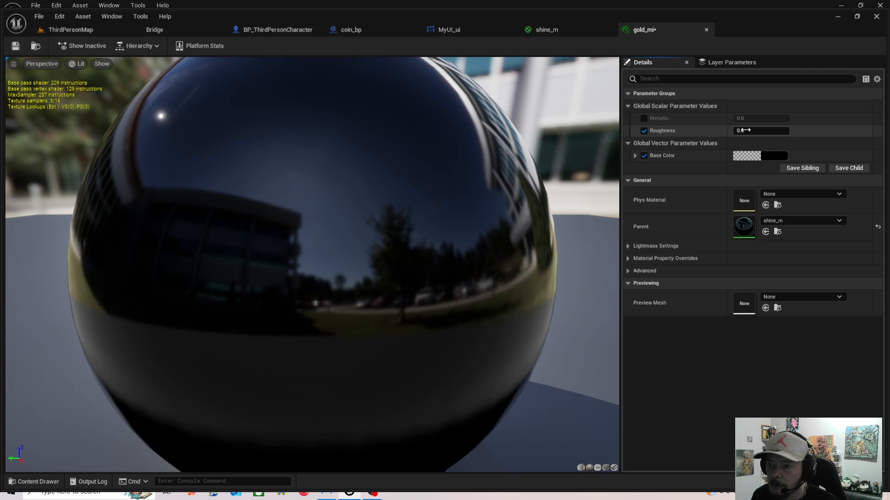
left_click(643, 118)
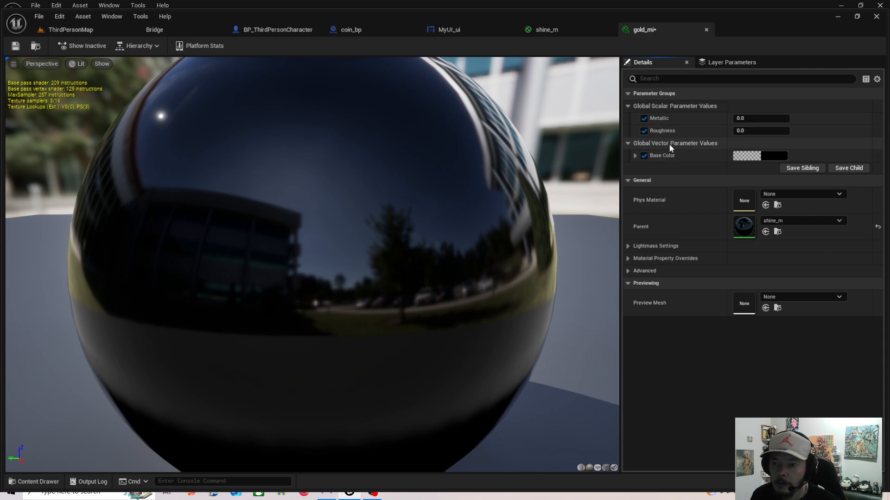
Check in the shine_m graph which material input the Metallic parameter feeds, and return to gold_mi
left_click(563, 29)
left_click(356, 173)
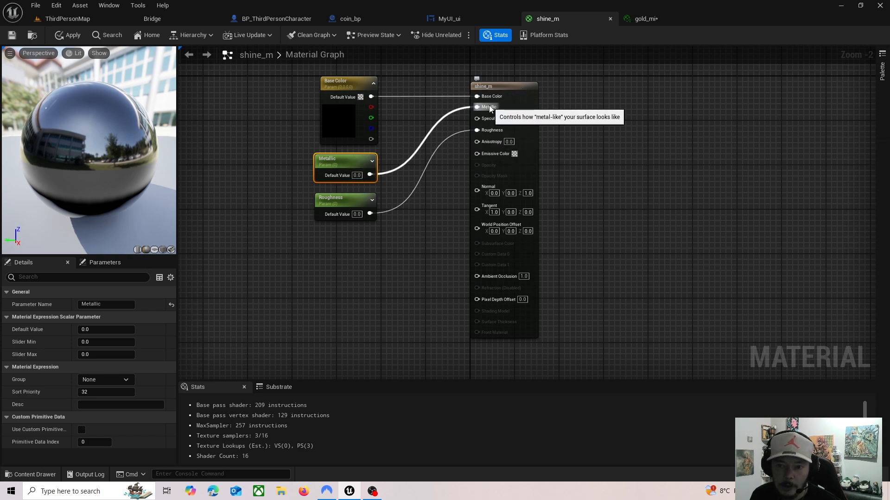
left_click(646, 19)
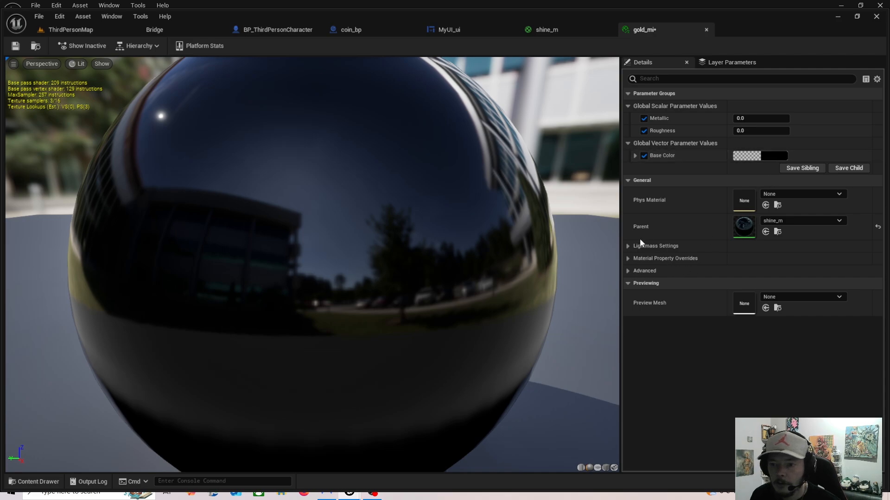
Set gold_mi's Base Color to yellow and its Metallic to 1.0, and save the instance
left_click_drag(640, 238, 643, 246)
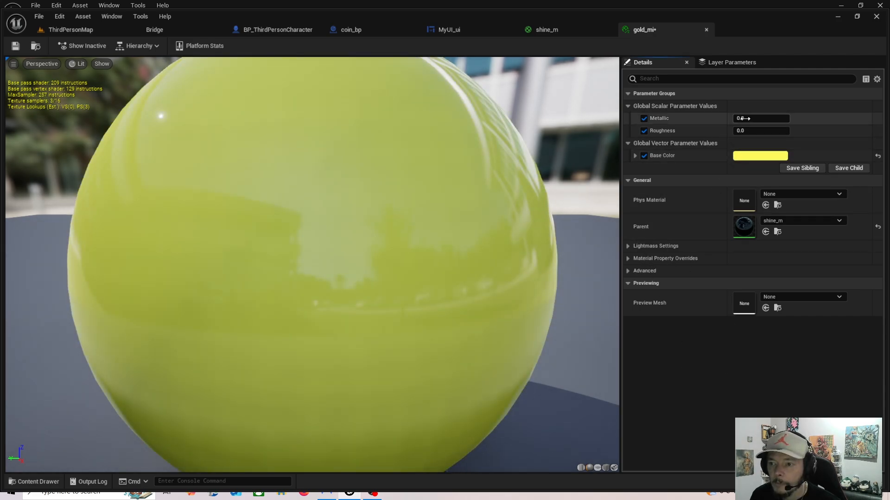
type("1")
key("Return")
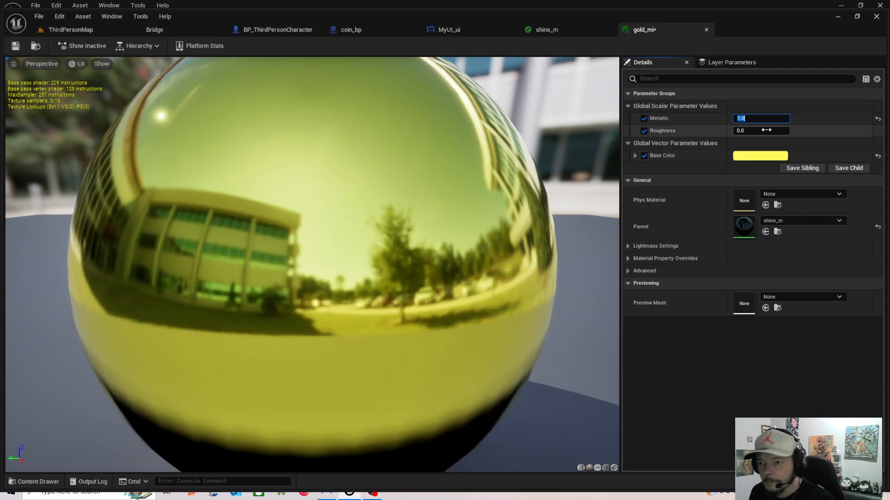
left_click(15, 47)
Return to the ThirdPersonMap level and apply gold_mi to the Cube
left_click(78, 30)
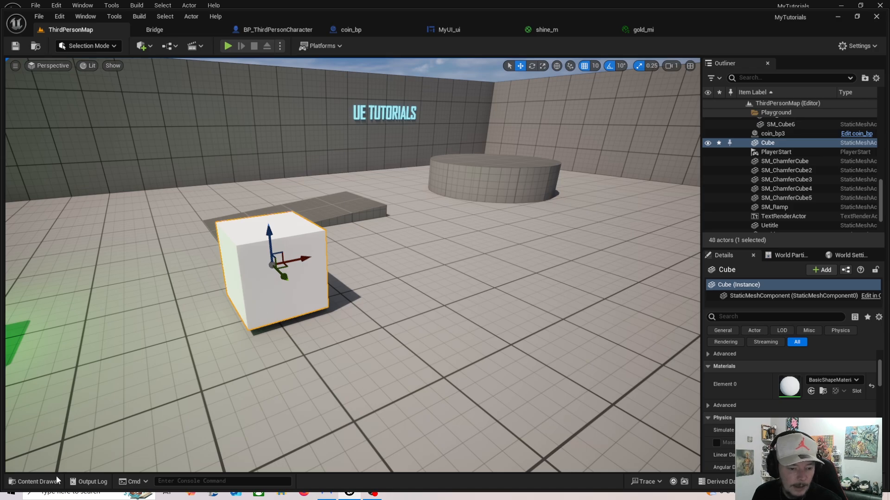
left_click(34, 481)
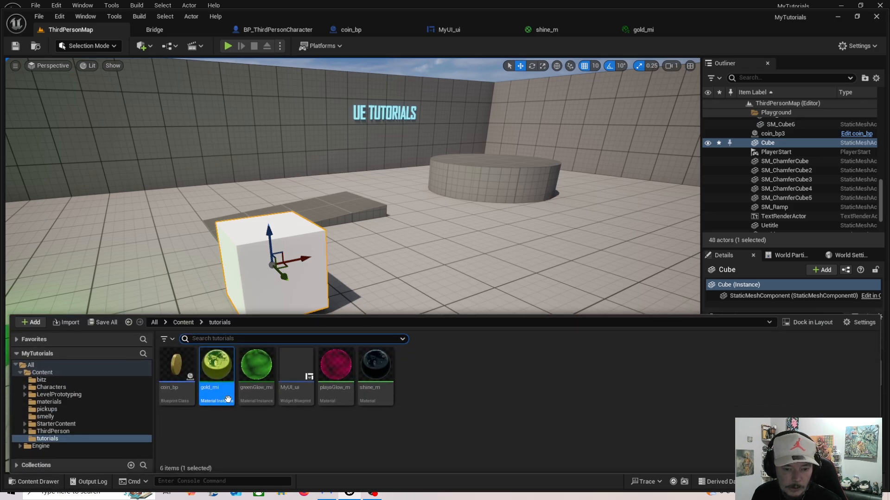
left_click_drag(214, 397, 252, 264)
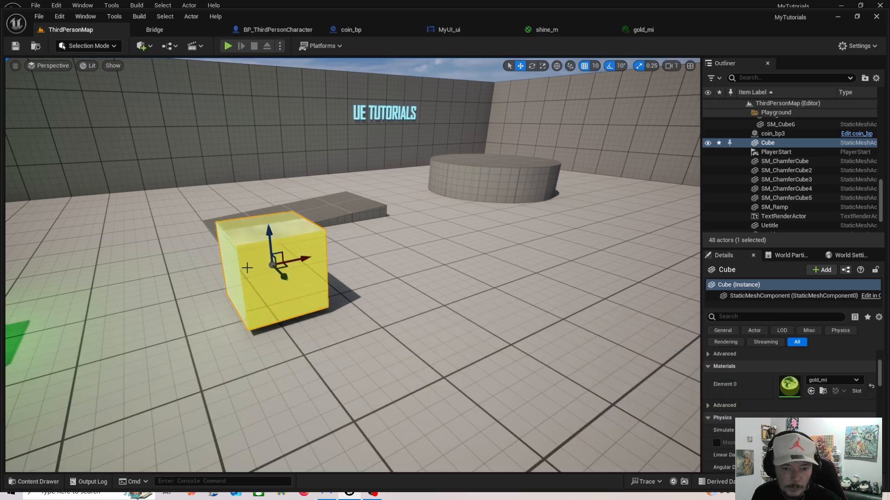
right_click_drag(303, 324, 386, 289)
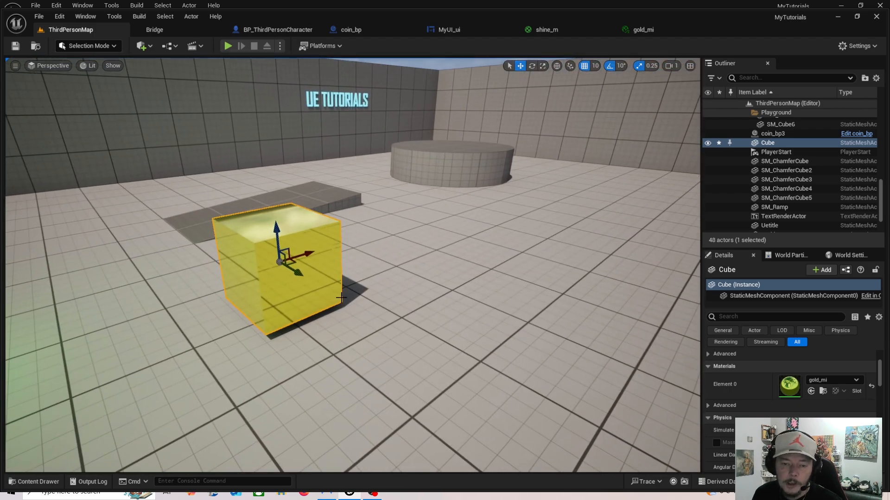
Detach the gold_mi editor into a floating window, dock it back ahead of shine_m, and save the instance
left_click(664, 28)
left_click(665, 29)
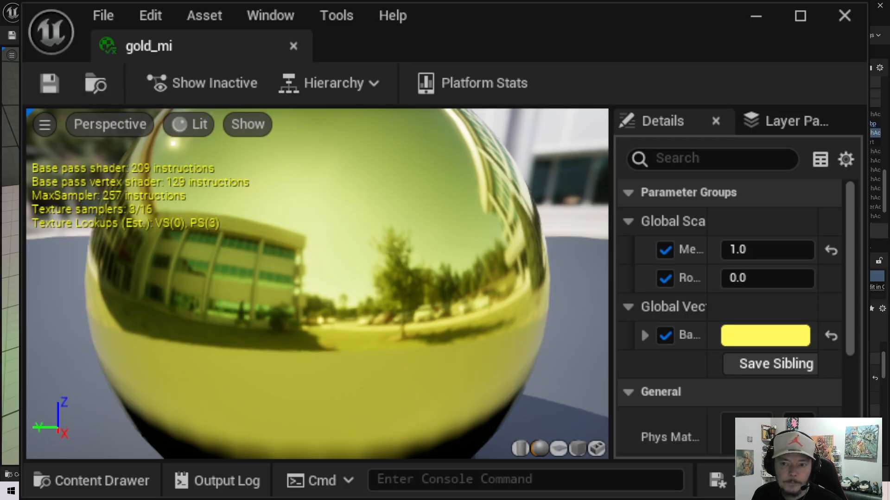
left_click_drag(235, 45, 117, 18)
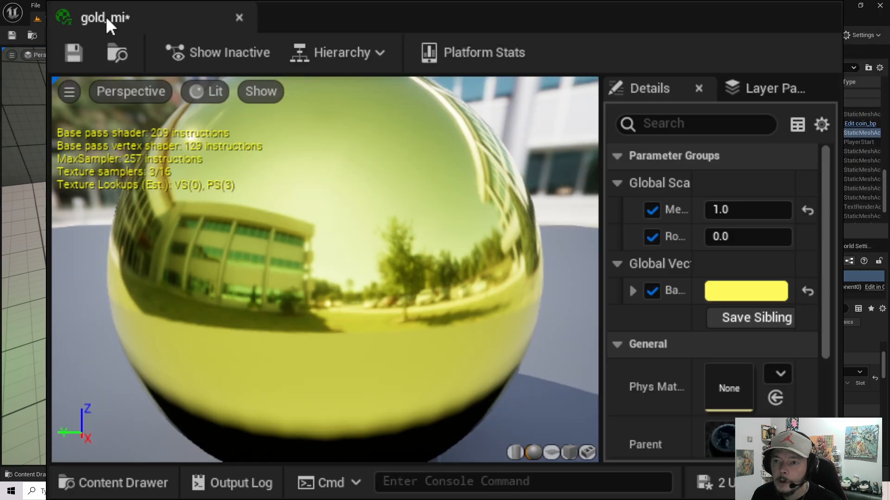
left_click_drag(105, 24, 614, 29)
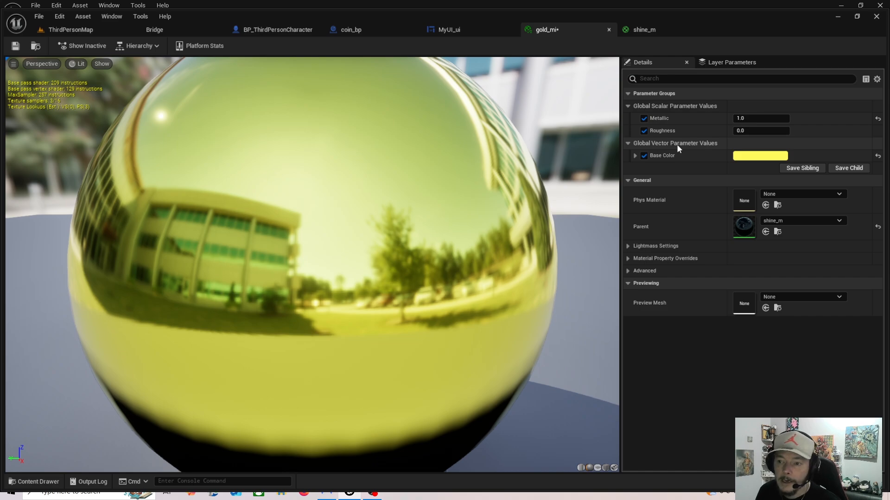
left_click(15, 46)
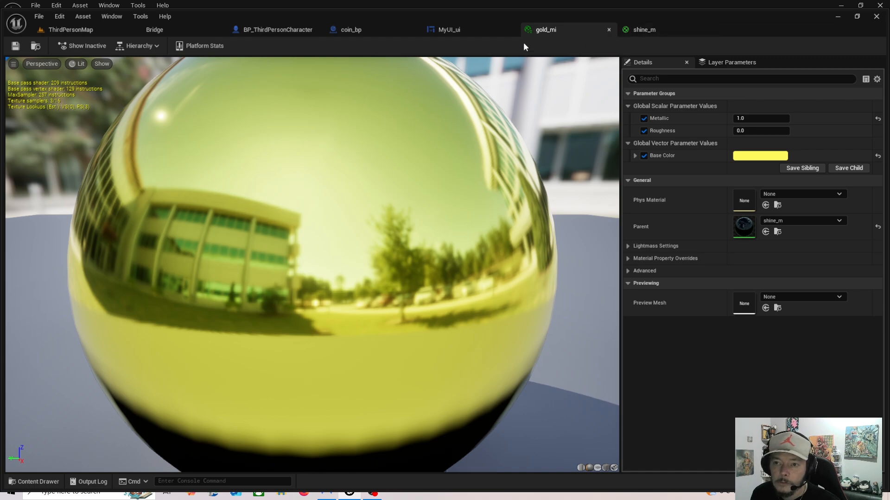
Create a second material instance of shine_m in the tutorials folder and name it silver_mi
left_click(647, 30)
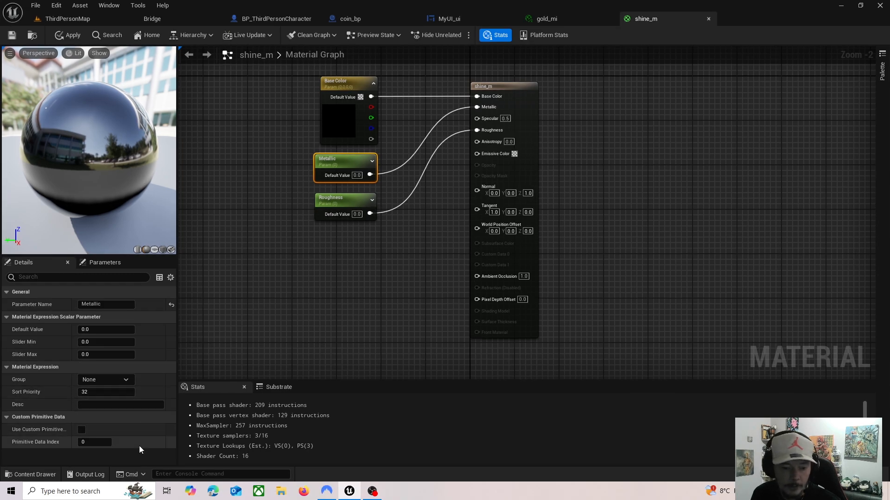
left_click(30, 475)
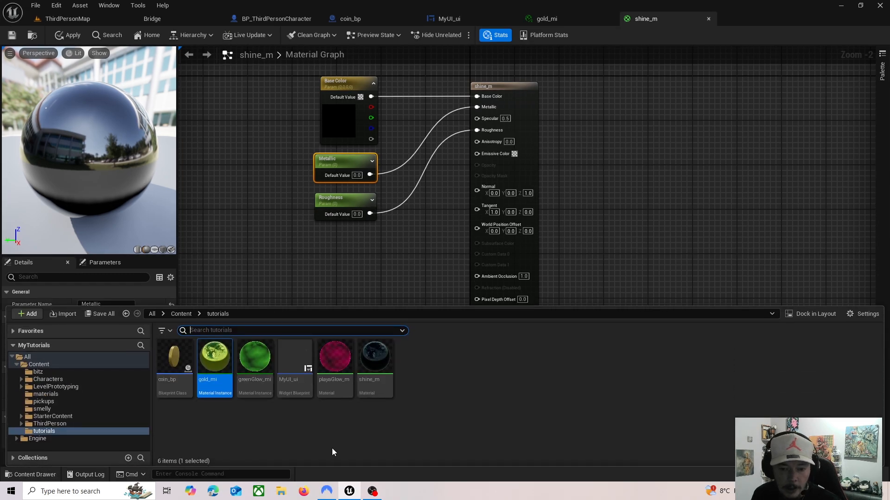
left_click(407, 434)
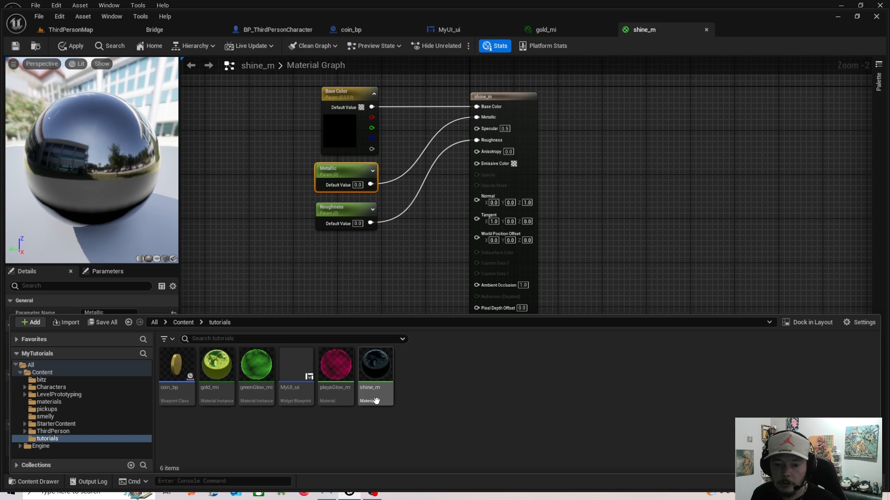
right_click(376, 398)
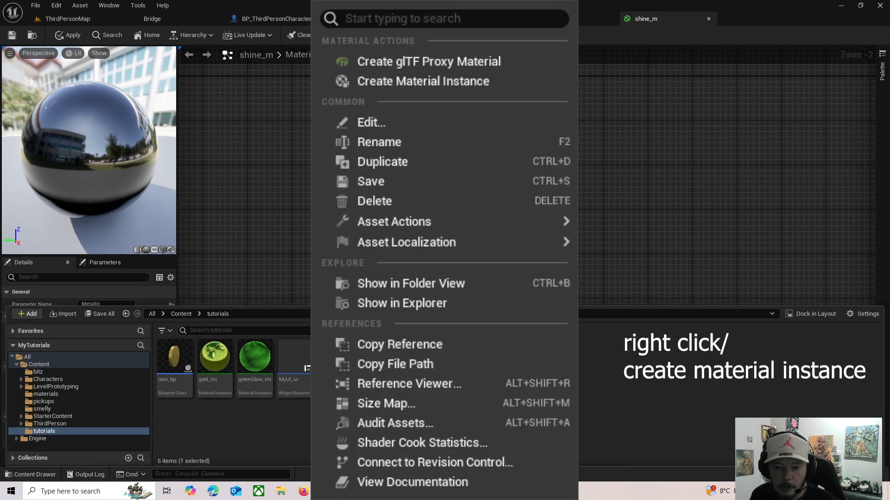
left_click(423, 81)
type("sil")
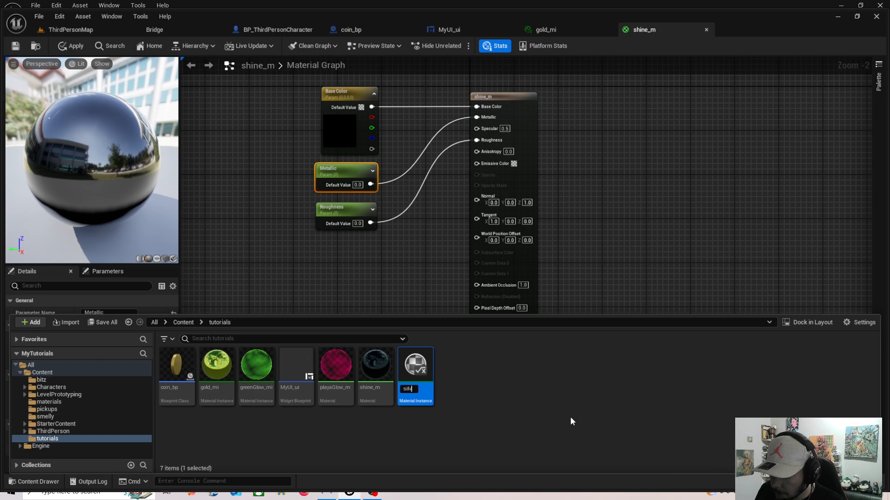
type("ver_mi")
key("Return")
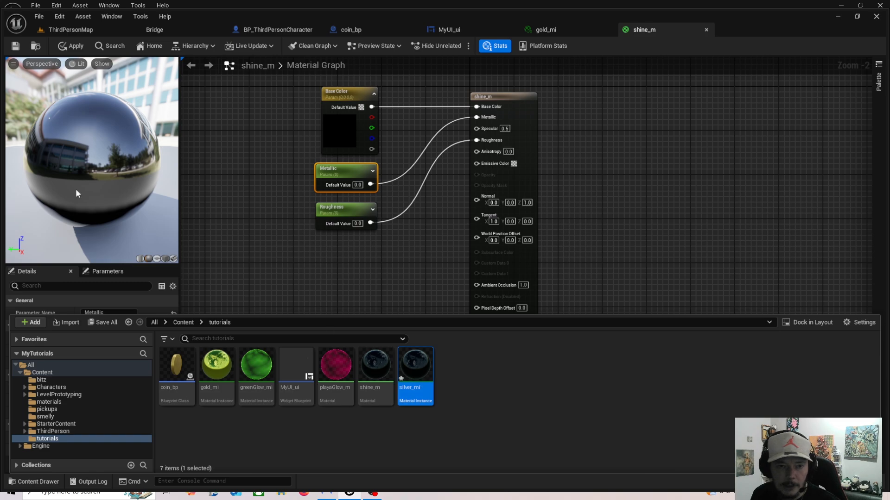
Open silver_mi, enable its Base Color, Roughness and Metallic overrides, and set Metallic to 1.0
double_click(417, 393)
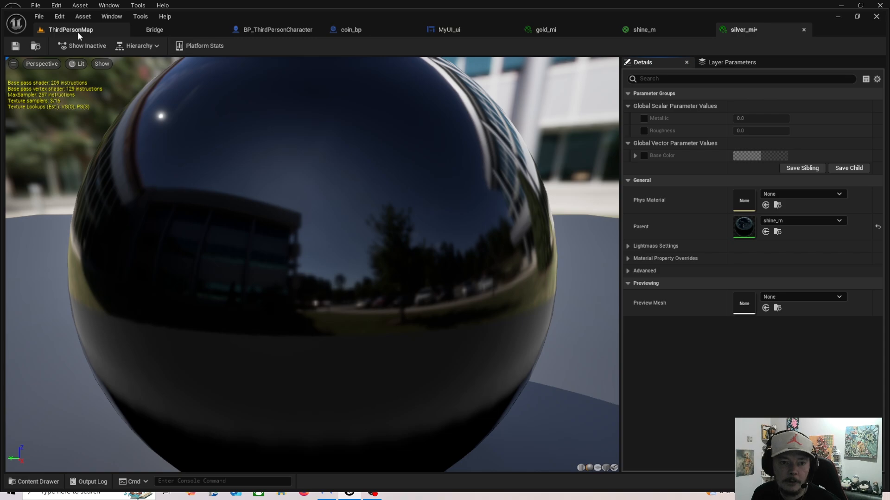
left_click(644, 155)
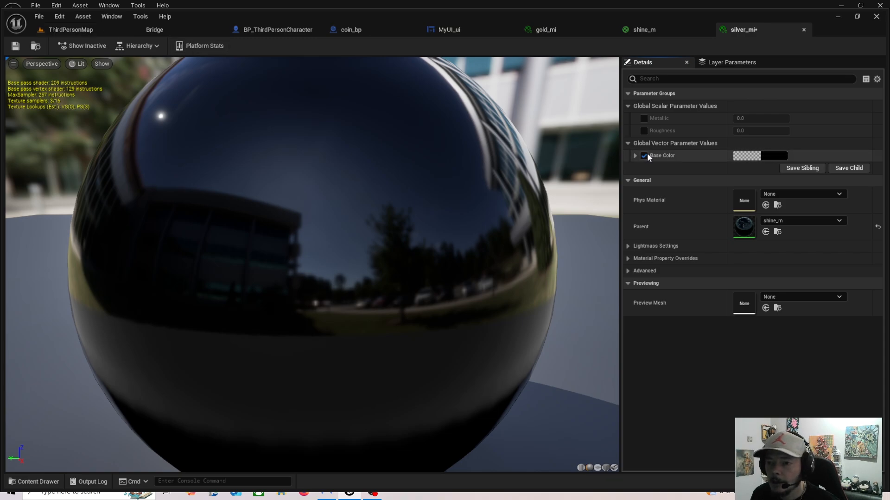
left_click(644, 131)
left_click(644, 119)
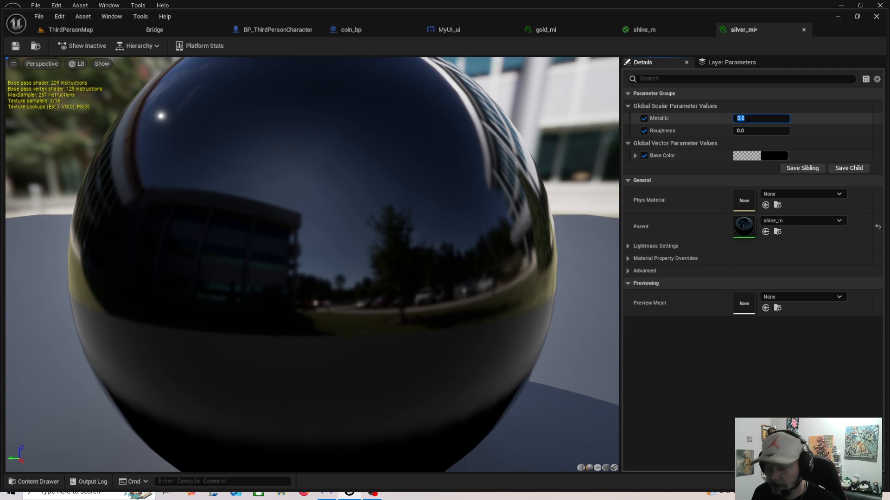
key("Return")
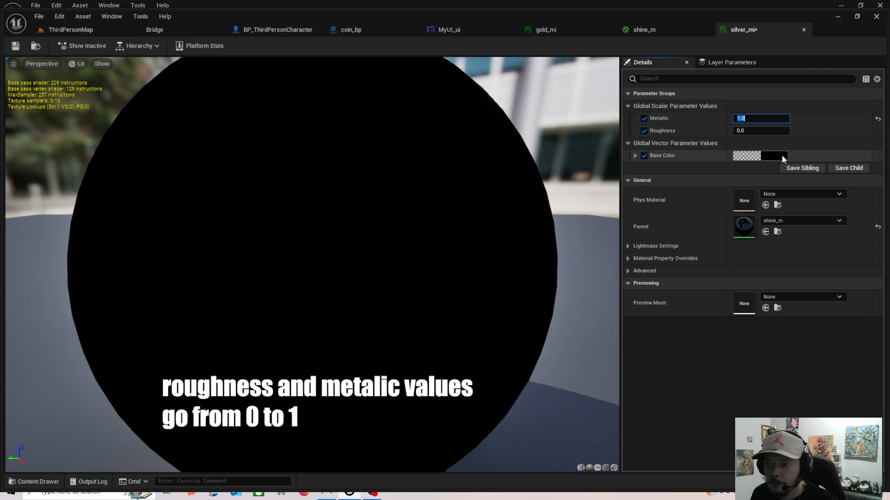
Set silver_mi's Base Color to white, save the instance, and return to the ThirdPersonMap level
left_click(780, 154)
left_click_drag(713, 272, 716, 197)
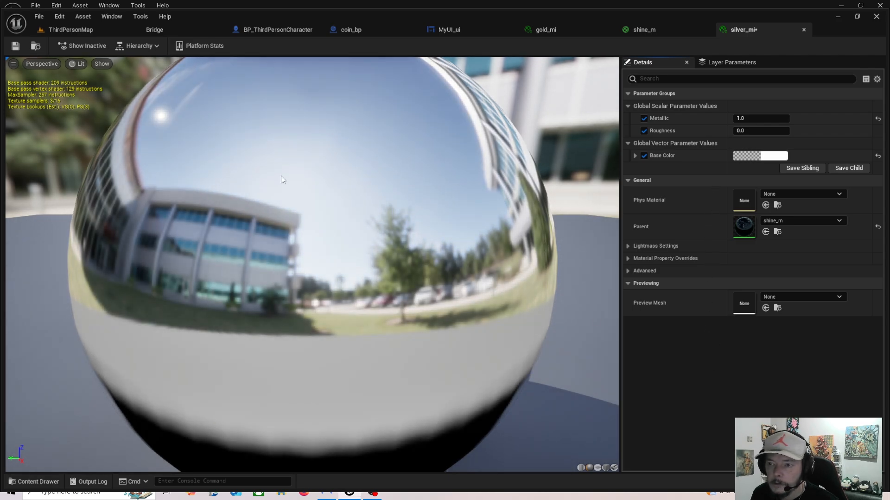
left_click(15, 46)
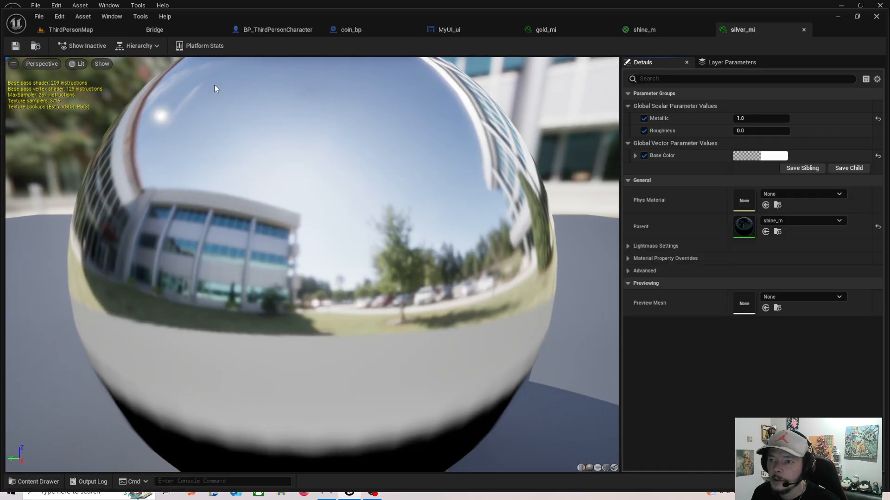
left_click(85, 28)
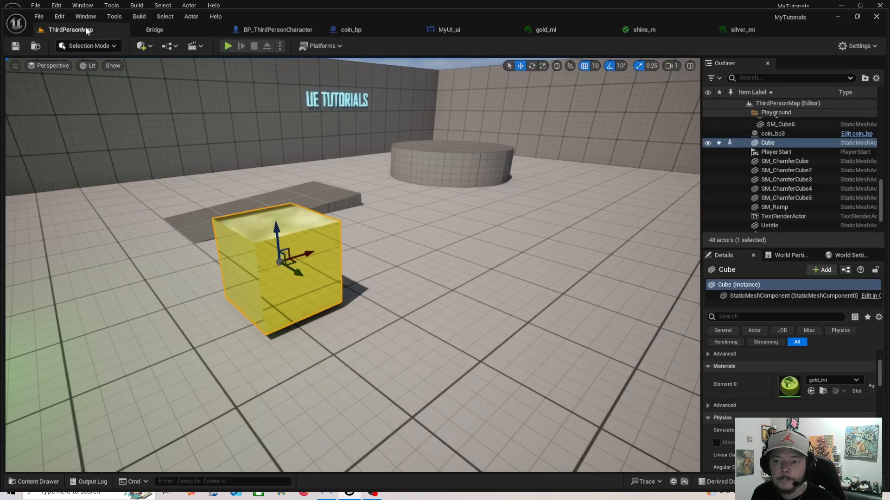
Apply the silver_mi material instance from the tutorials folder to the selected cube in the level
left_click(39, 481)
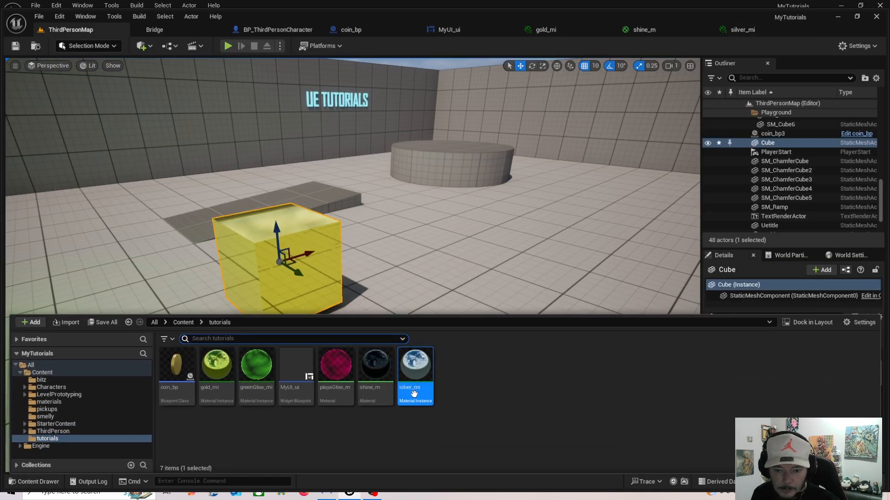
left_click_drag(422, 391, 319, 311)
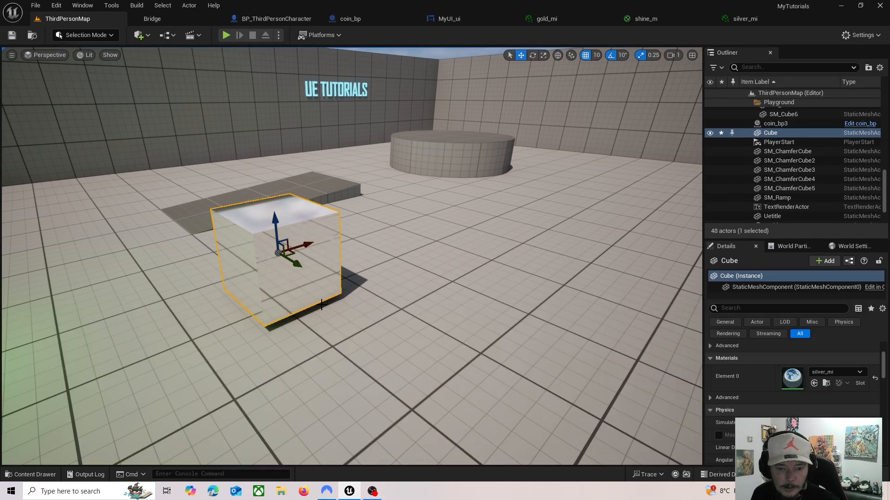
right_click_drag(410, 306, 398, 331)
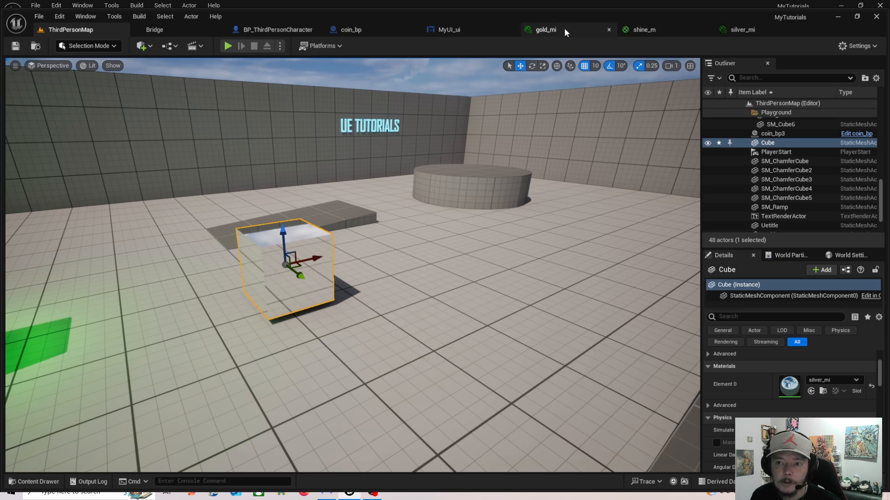
Review the parameter nodes in the shine_m material graph and return to the ThirdPersonMap level
left_click(644, 30)
right_click_drag(466, 189, 461, 220)
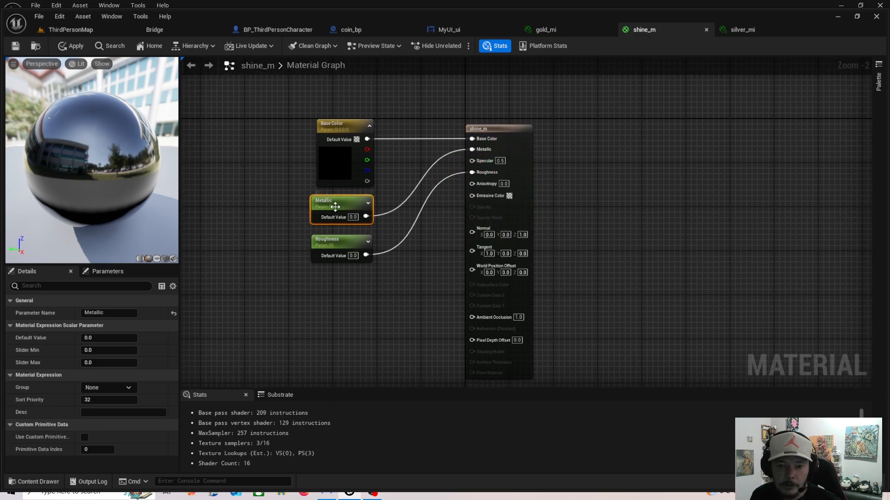
left_click(76, 29)
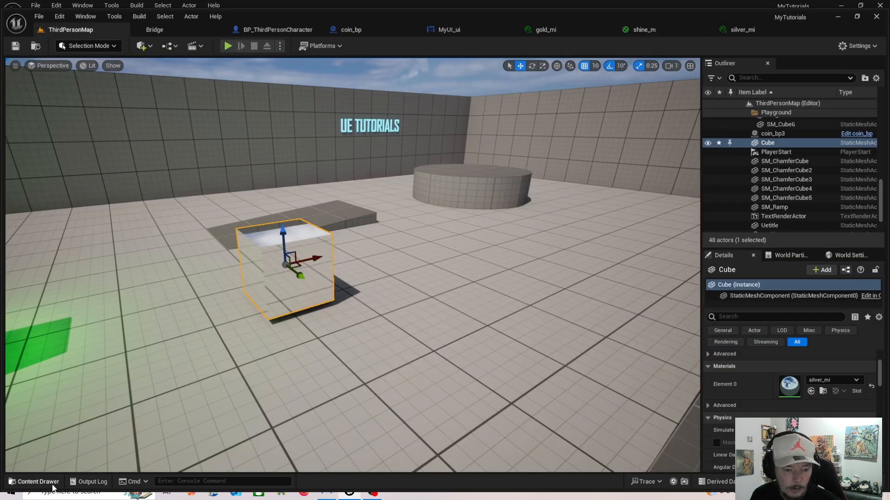
Create a new material in the tutorials folder and name it glow_m
left_click(37, 481)
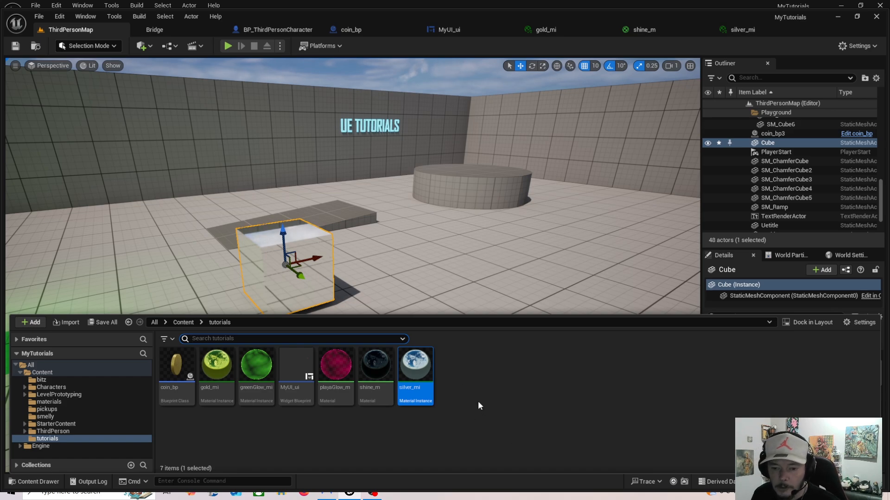
right_click(521, 405)
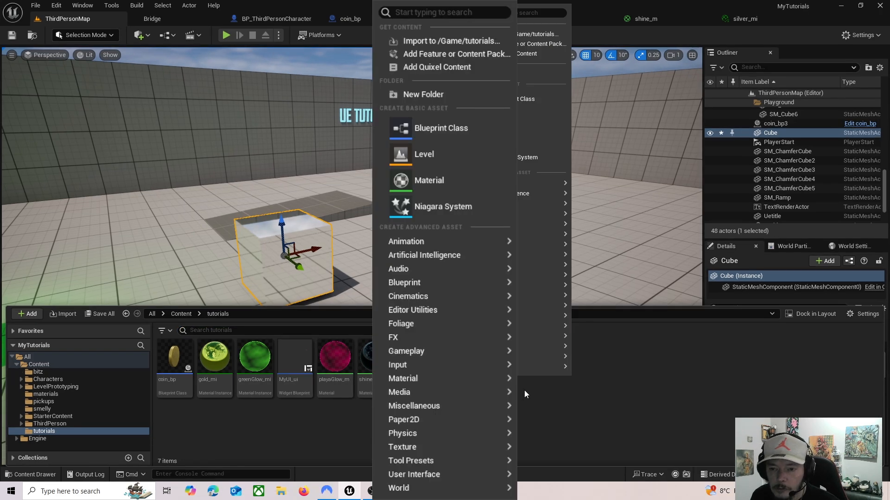
left_click(424, 180)
type("glow")
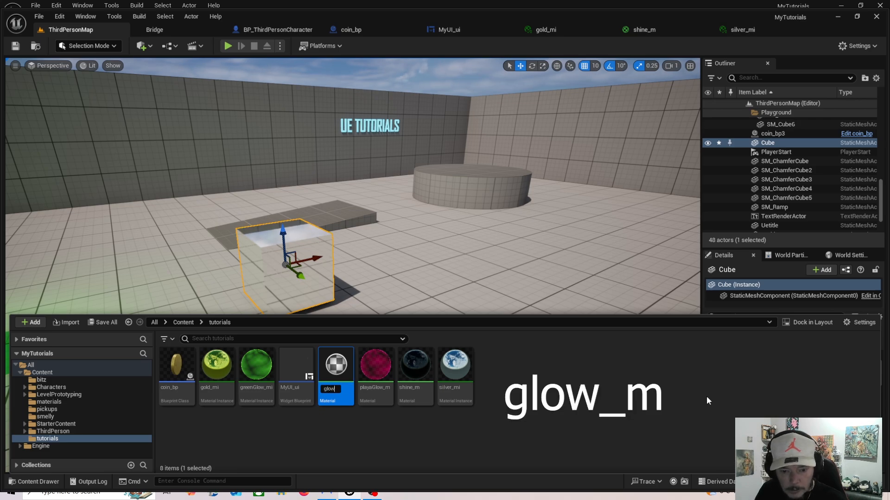
type("_m")
key("Return")
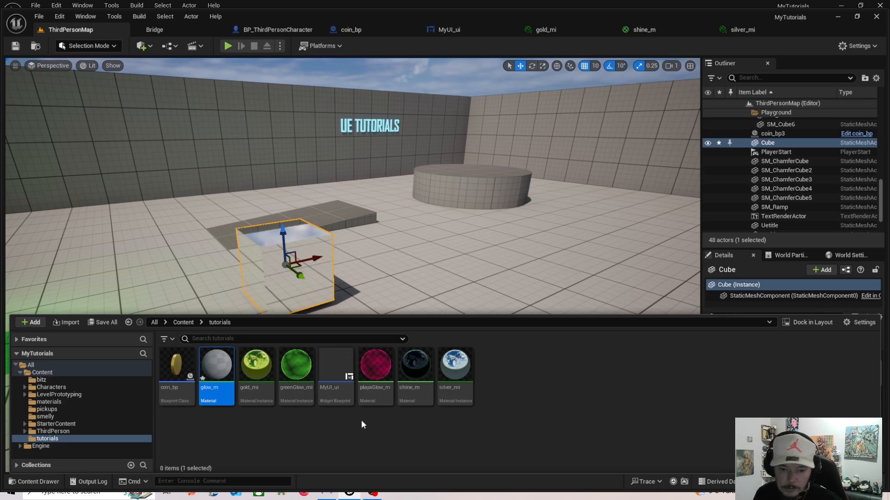
Open glow_m, promote its Base Color input to a parameter, and place the parameter node well to the left of the material node
double_click(220, 388)
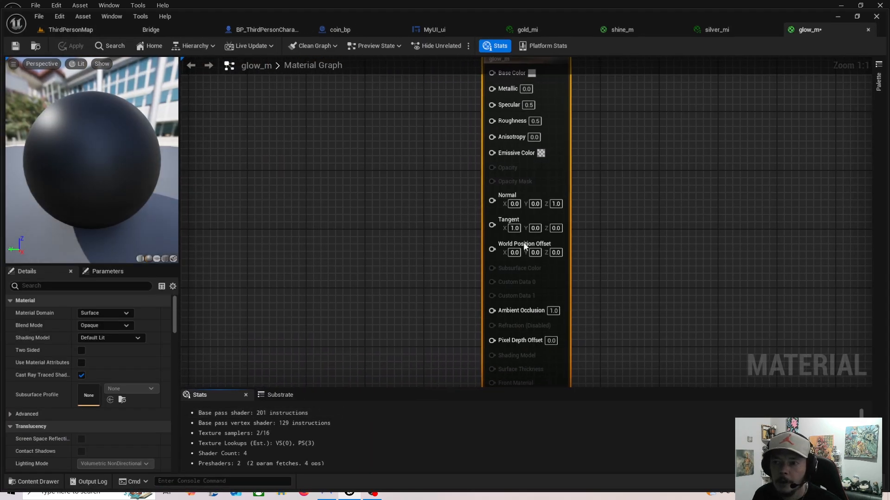
scroll(568, 267, "down", 1)
right_click_drag(612, 229, 568, 229)
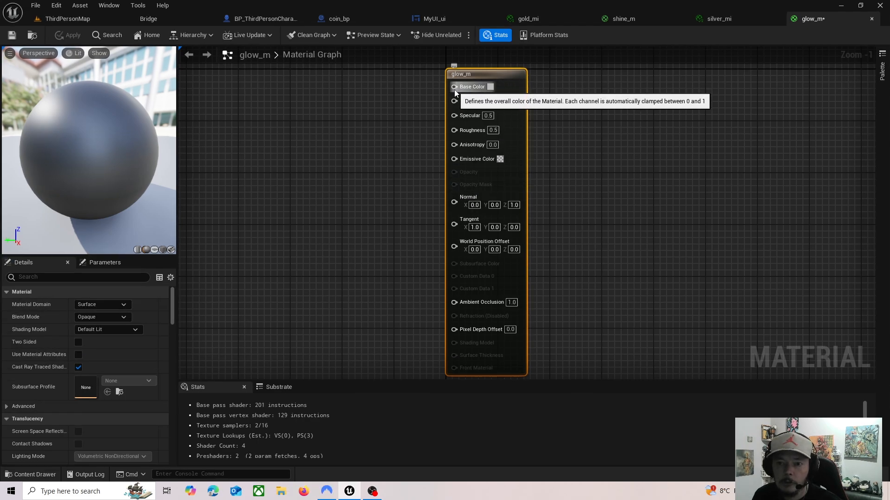
right_click(455, 88)
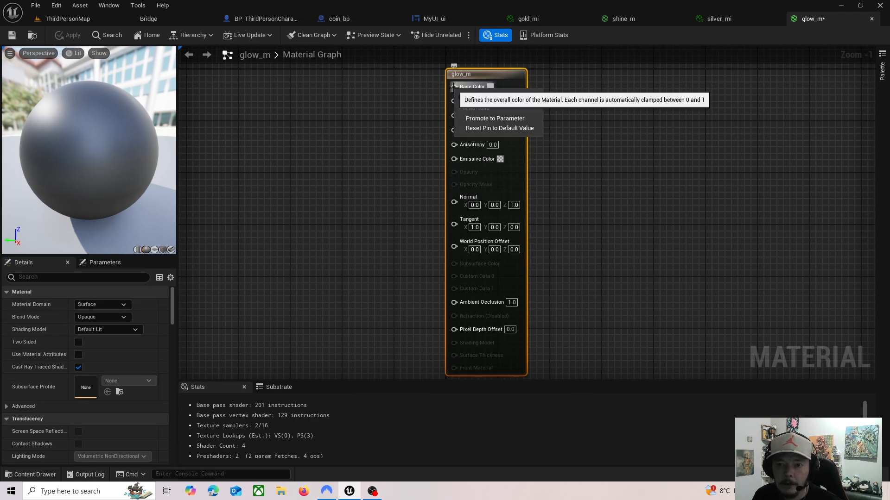
left_click(473, 118)
left_click_drag(407, 88, 226, 82)
right_click_drag(407, 203, 493, 241)
Add a Multiply node fed by the Base Color parameter and connect its output to Emissive Color
left_click_drag(368, 134, 427, 173)
type("mul")
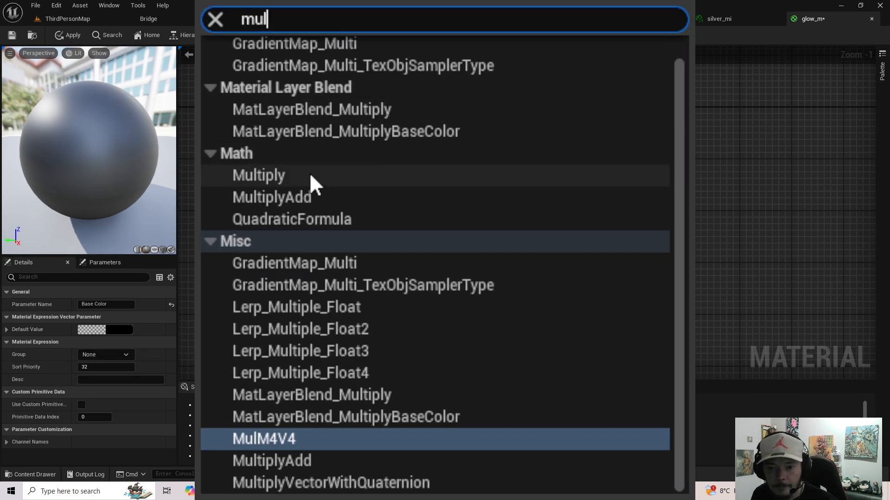
left_click(308, 176)
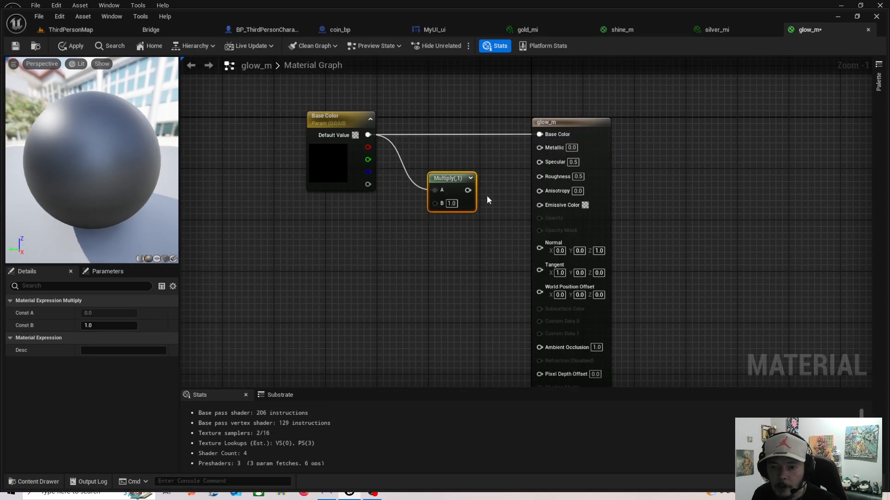
left_click_drag(465, 191, 544, 208)
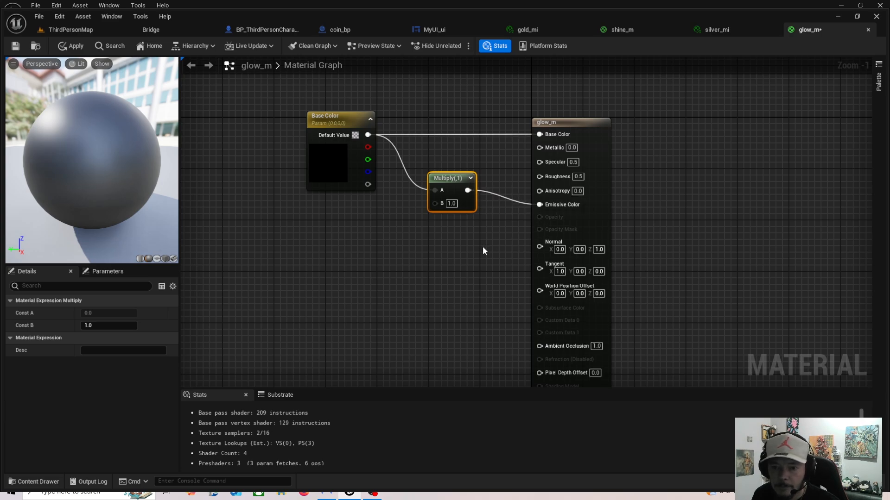
Promote the Multiply node's B input to a parameter, place it below Base Color, and rename it glowamount
left_click(431, 208)
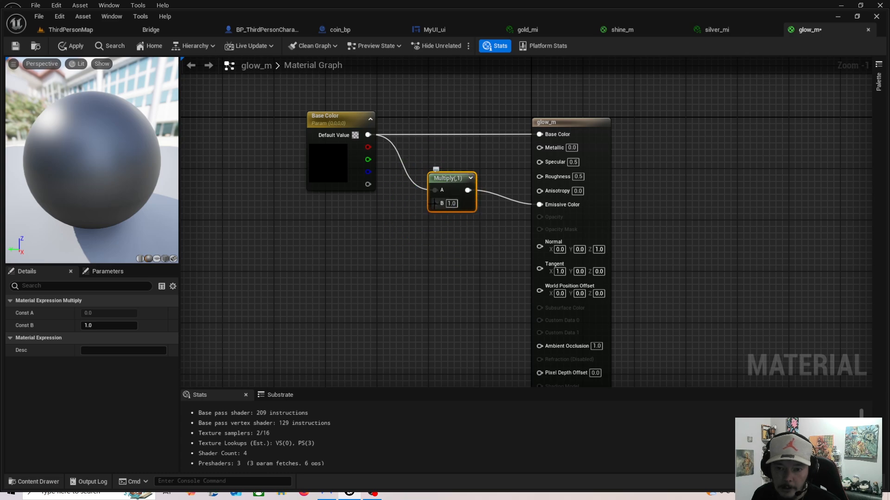
right_click(432, 206)
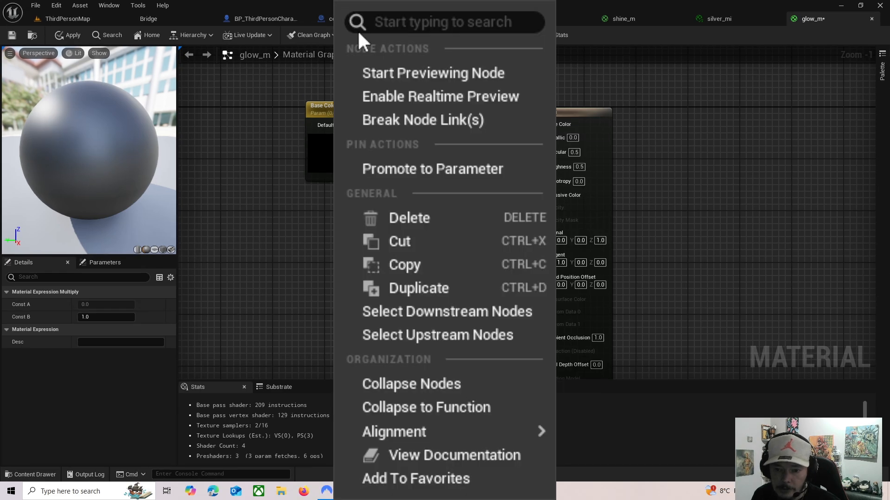
left_click(432, 169)
left_click_drag(394, 194, 308, 246)
double_click(310, 229)
type("glowamo")
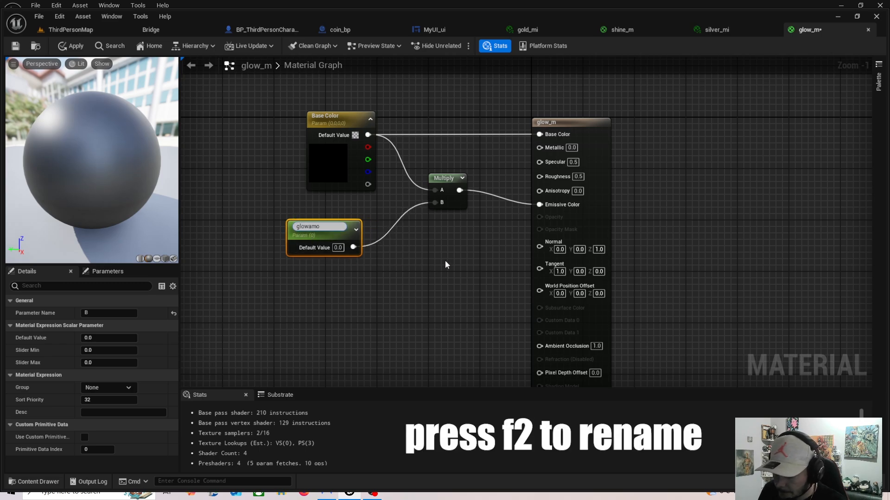
type("unt")
key("Return")
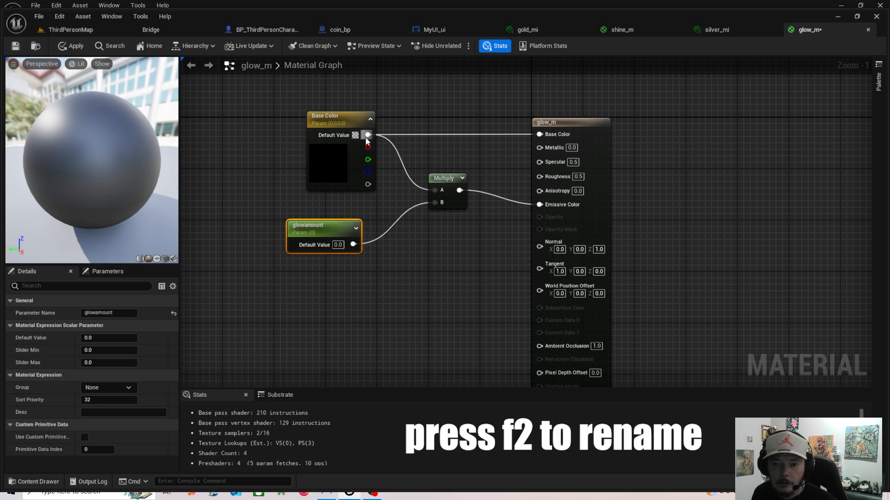
Check the Base Color and glowamount parameter nodes and apply the changes to glow_m
left_click(340, 117)
left_click(330, 235)
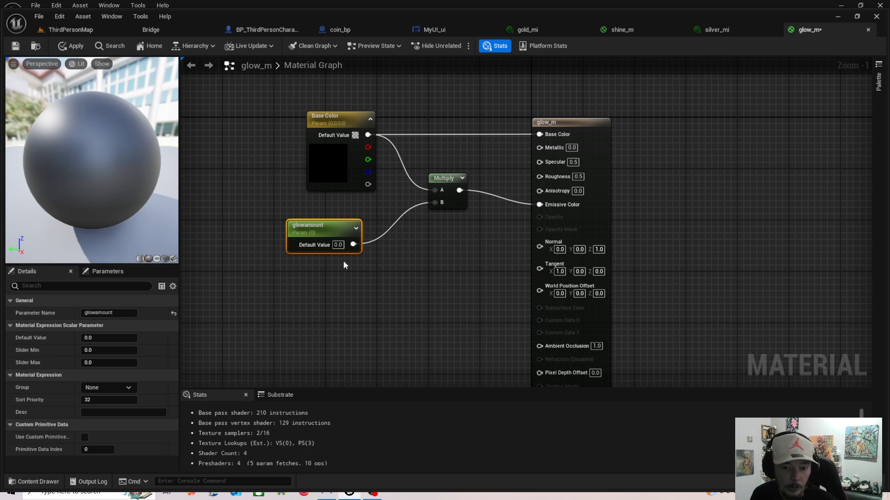
left_click(338, 245)
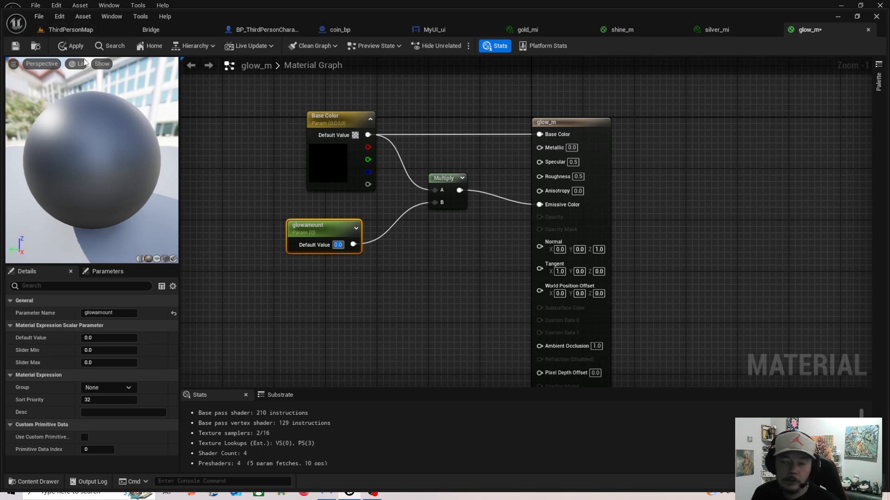
left_click(69, 45)
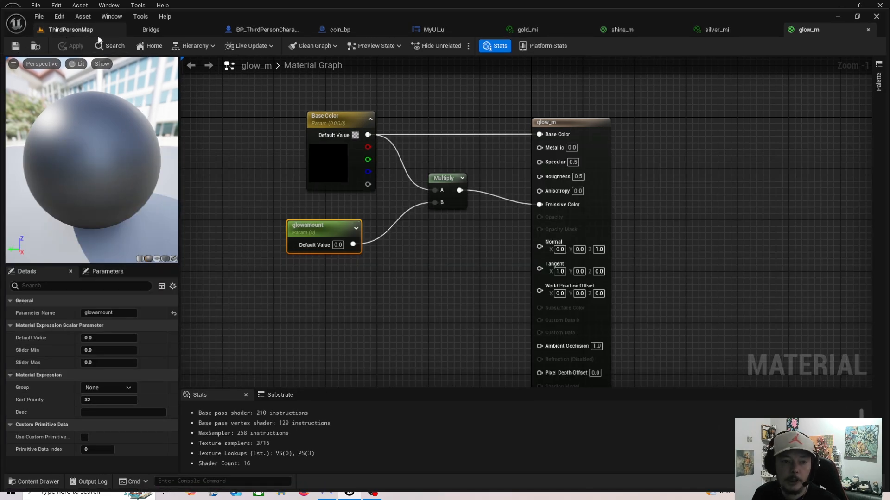
Return to the ThirdPersonMap level and create a material instance of glow_m in the tutorials folder
left_click(92, 20)
left_click(36, 482)
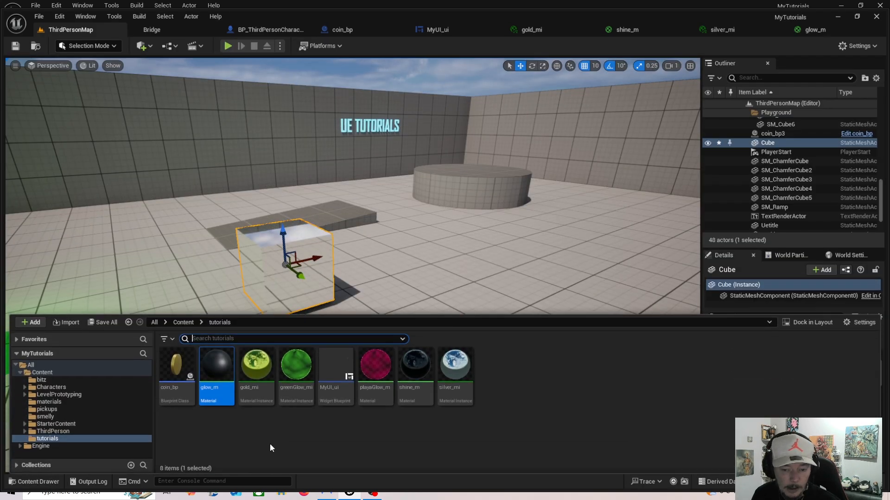
left_click(320, 452)
left_click(222, 402)
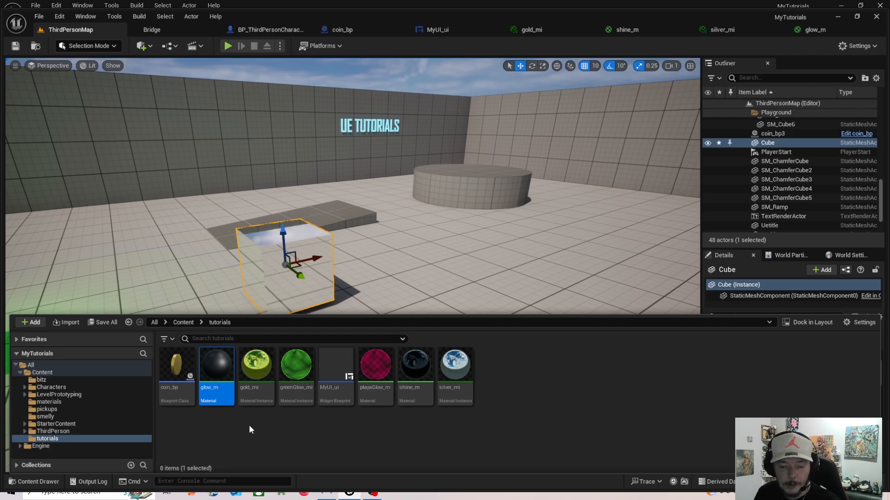
right_click(221, 396)
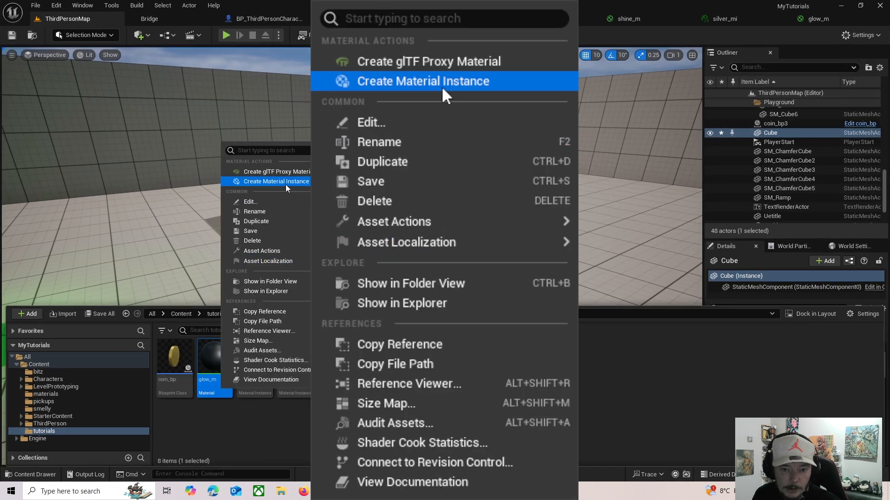
left_click(285, 184)
type("gree")
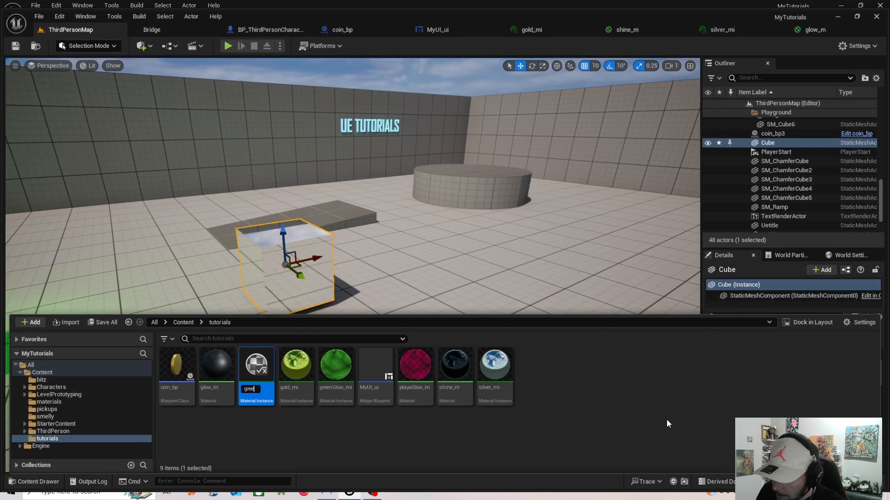
type("nglow_")
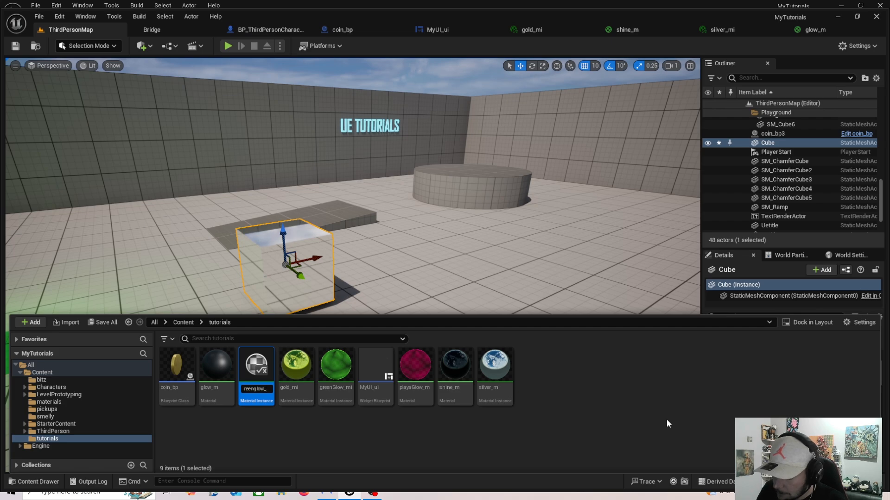
type("mi")
key("BackSpace")
key("BackSpace")
key("BackSpace")
key("BackSpace")
key("BackSpace")
key("BackSpace")
key("BackSpace")
key("BackSpace")
key("BackSpace")
key("BackSpace")
key("BackSpace")
key("BackSpace")
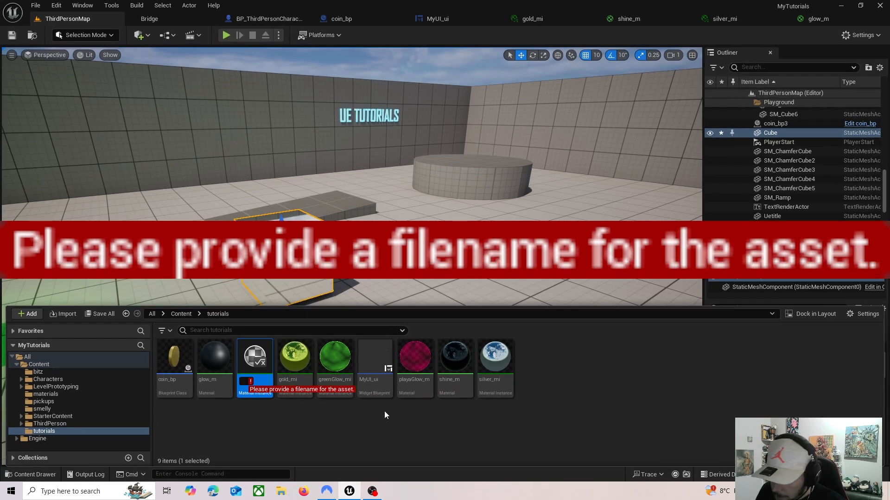
Name the new glow_m material instance greenG_mi
type("greenG")
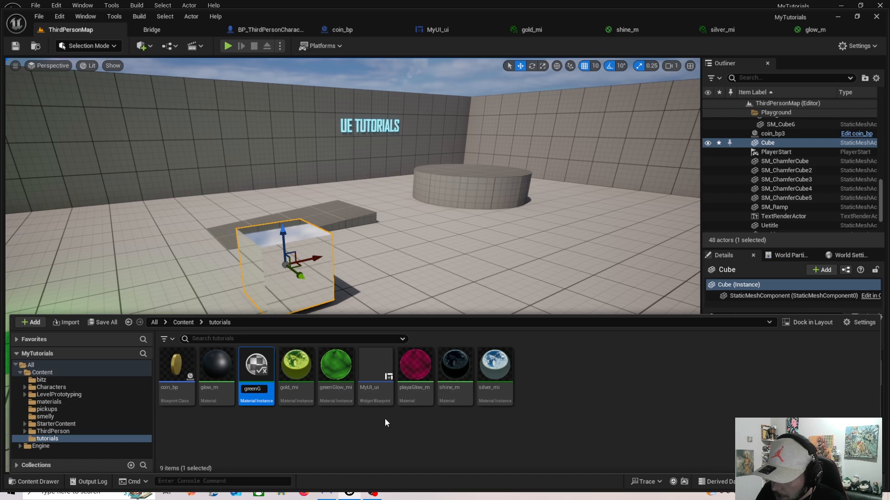
type("_mi")
key("Return")
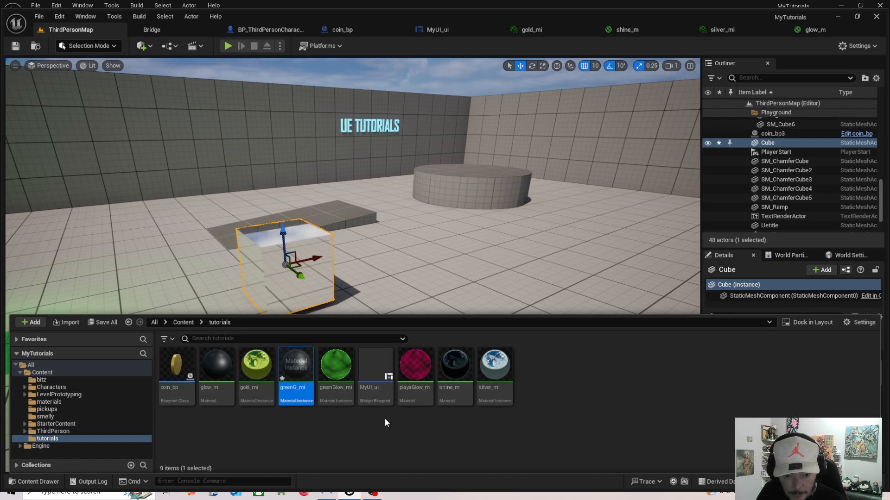
Create a second material instance of glow_m in the tutorials folder and name it redG_mi
right_click(221, 397)
left_click(241, 413)
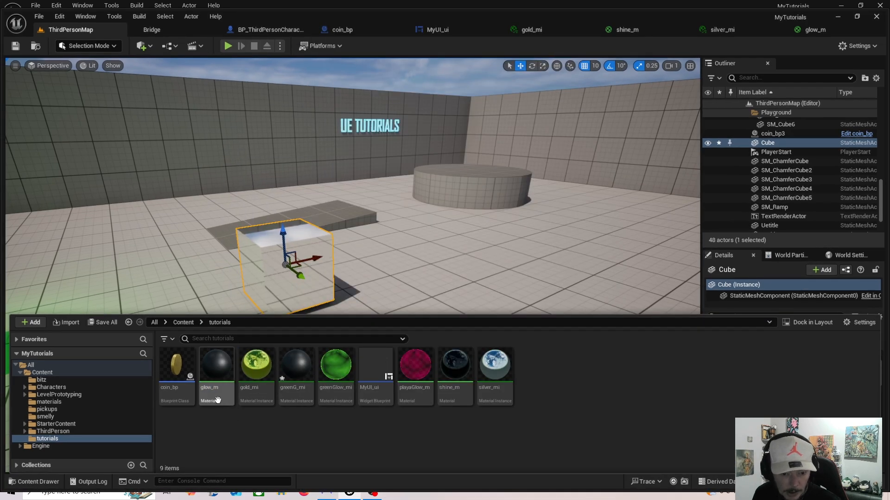
right_click(217, 403)
left_click(287, 265)
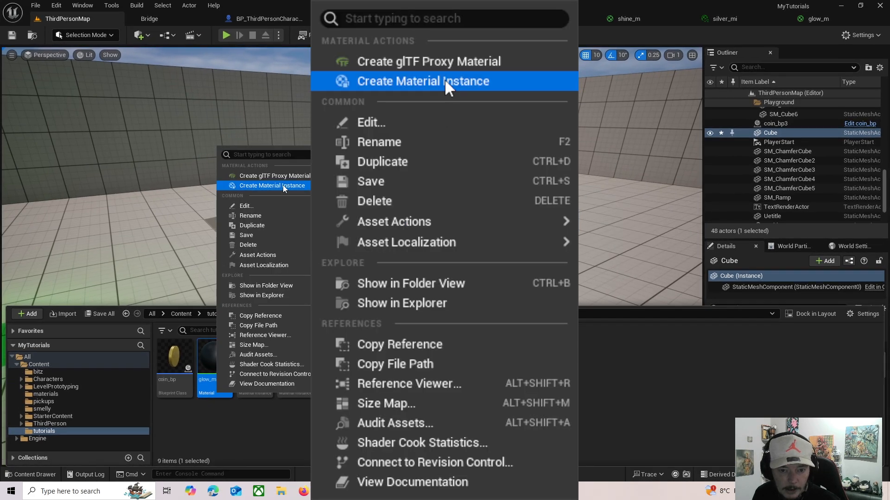
left_click(283, 187)
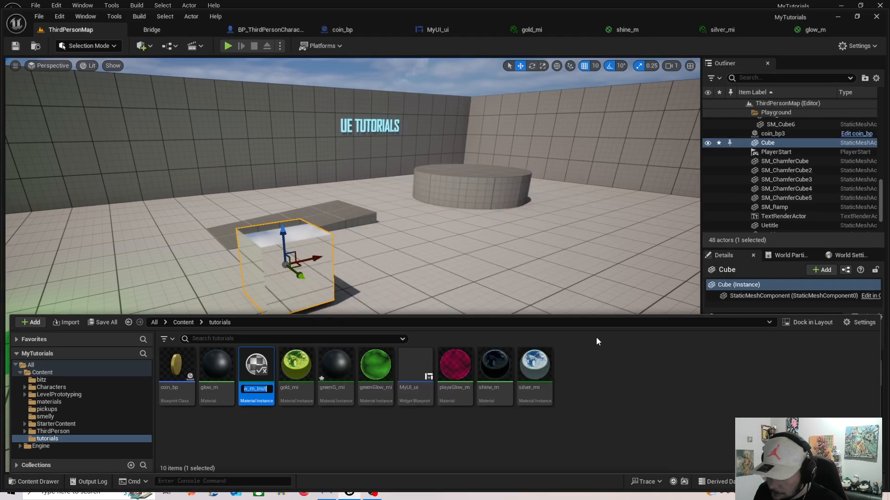
type("redG")
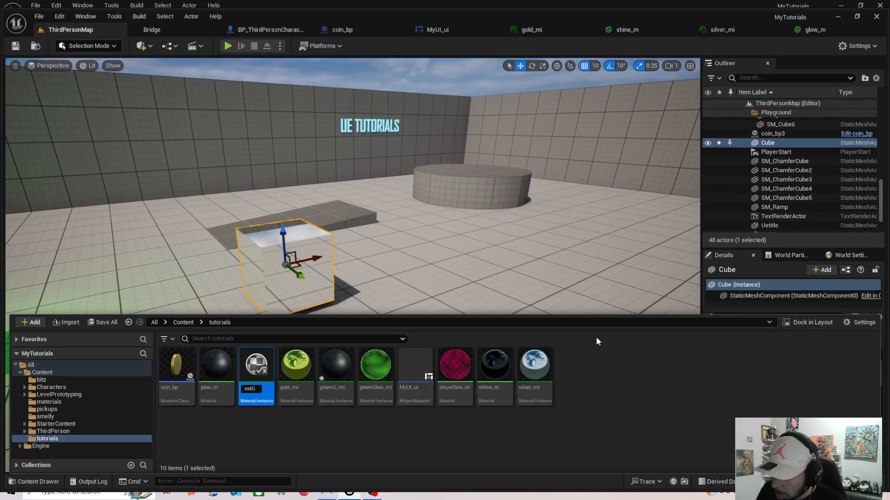
type("_mi")
key("Return")
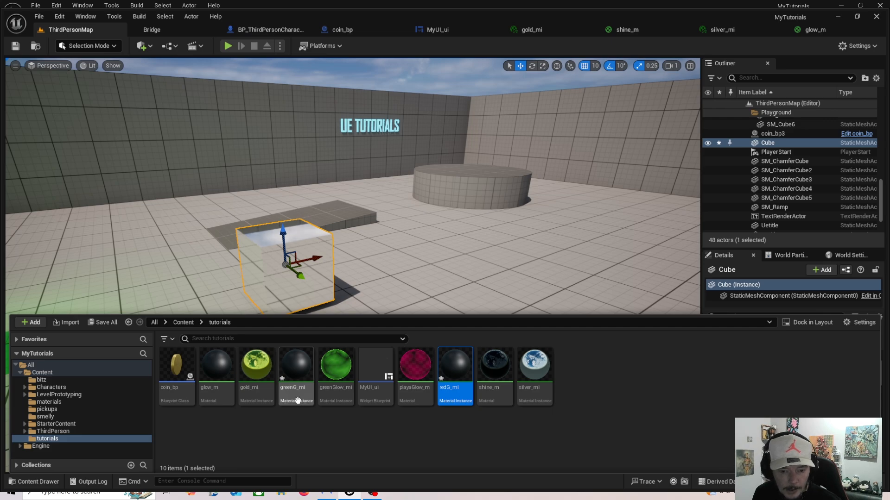
Open greenG_mi, enable its Base Color override and set the colour to light green
left_click(337, 430)
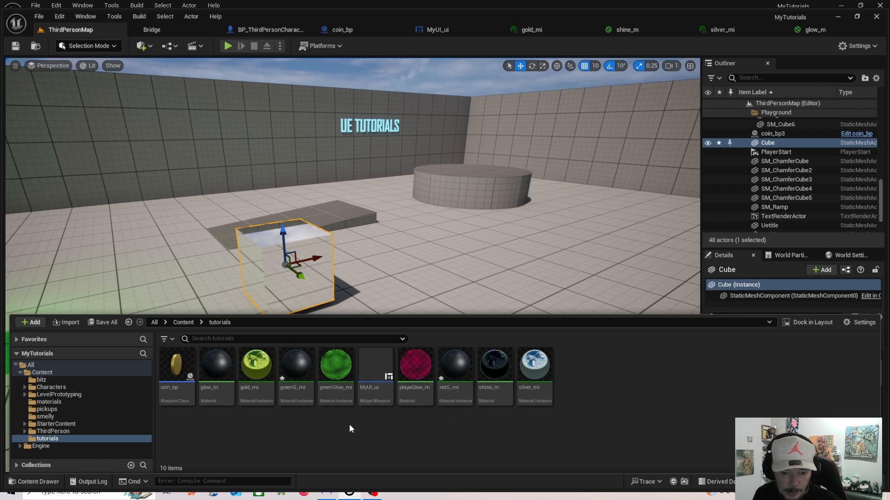
double_click(297, 392)
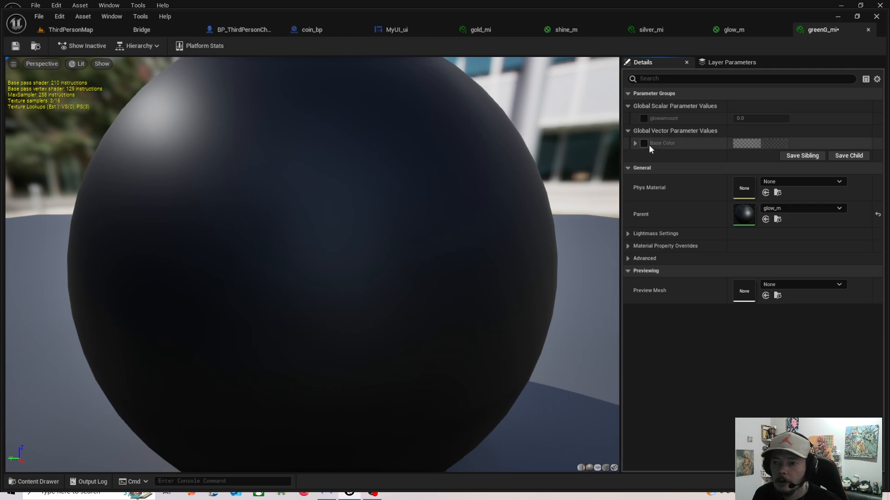
left_click(644, 143)
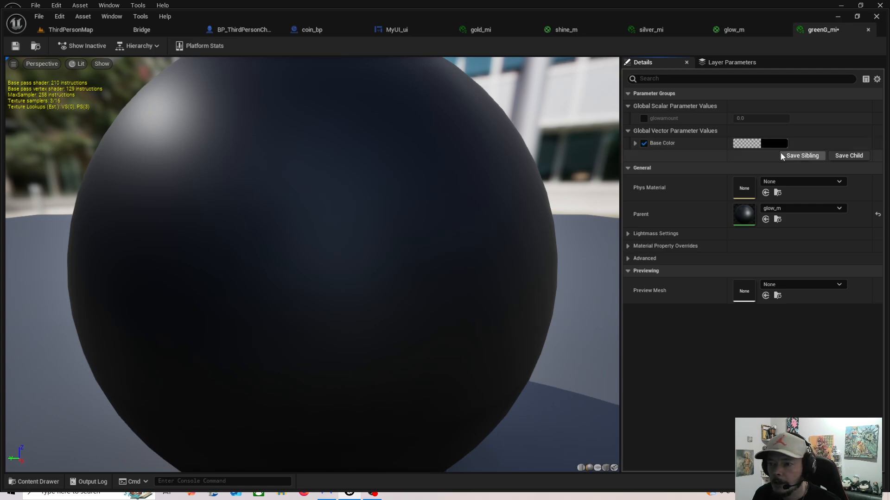
left_click_drag(622, 239, 613, 254)
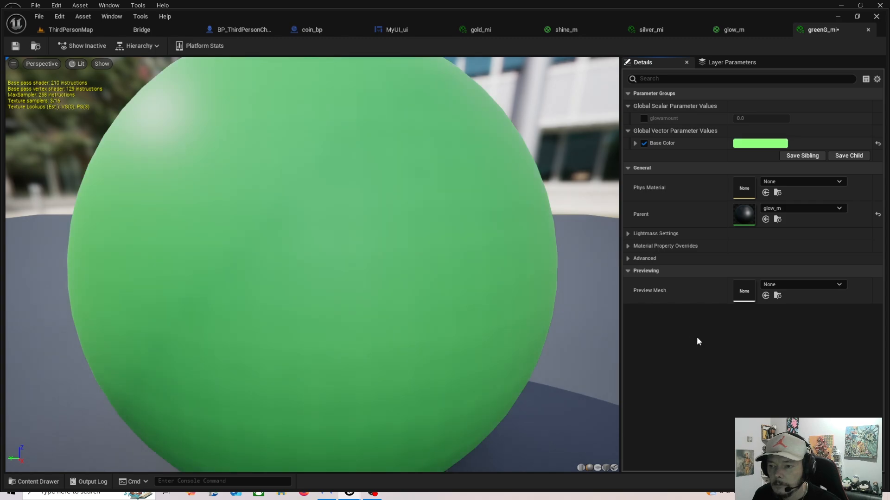
Enable the glowamount override on greenG_mi and try a value of 6, followed by 2
left_click(643, 119)
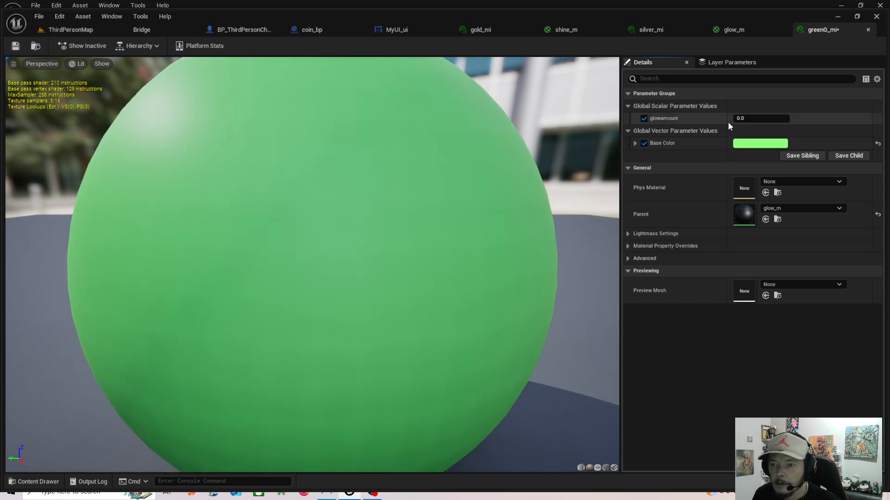
left_click(748, 117)
type("6")
key("Return")
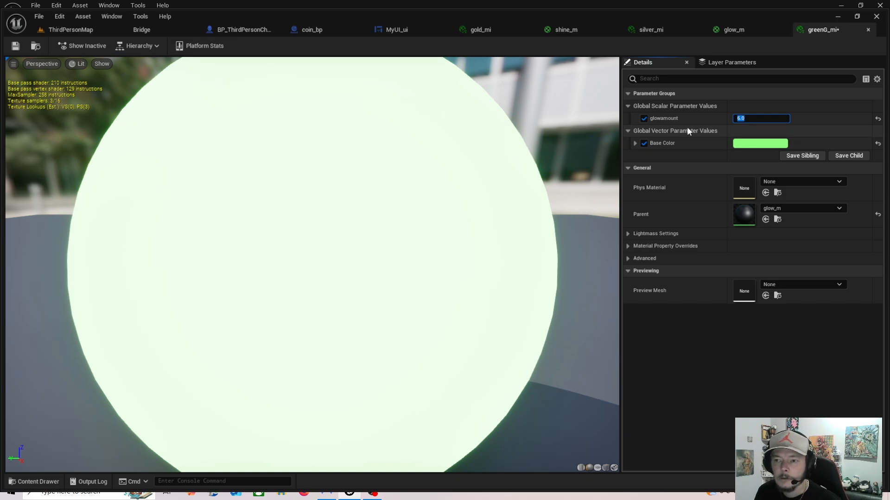
type("2")
key("Return")
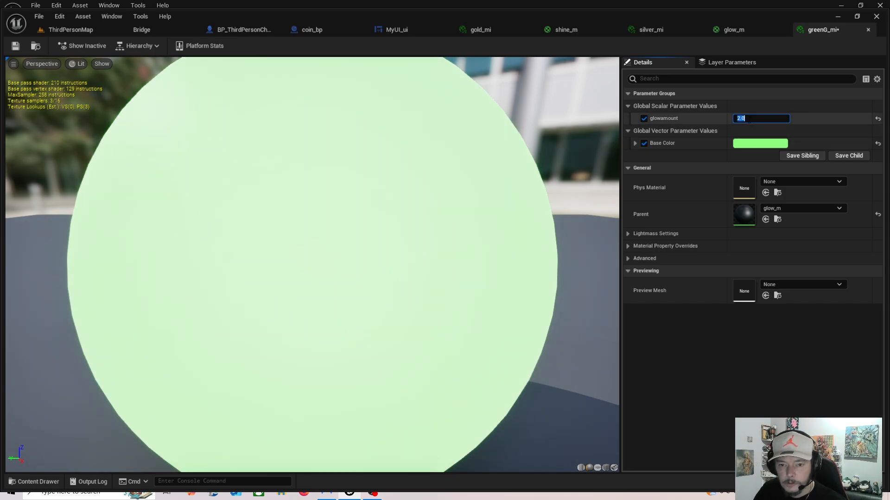
Change greenG_mi's Base Color to a more saturated green, set glowamount to 4.5 and save the instance
right_click_drag(694, 214, 681, 197)
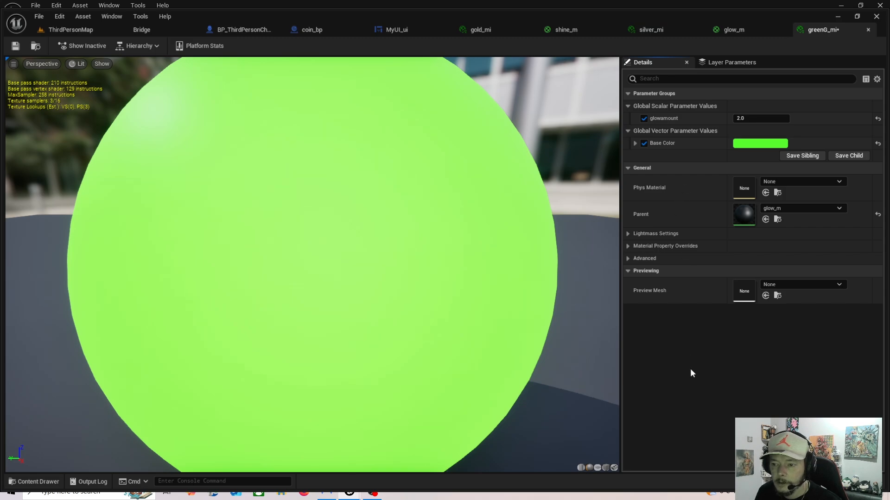
left_click(746, 119)
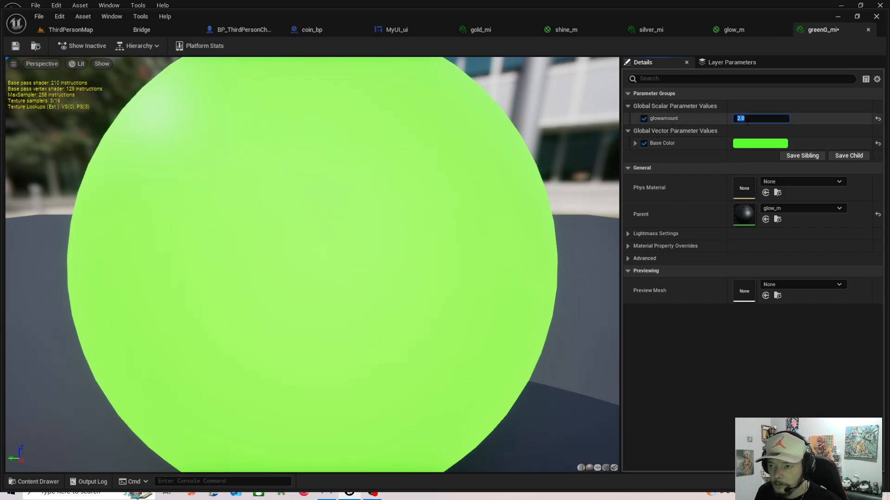
type("4.5")
key("Return")
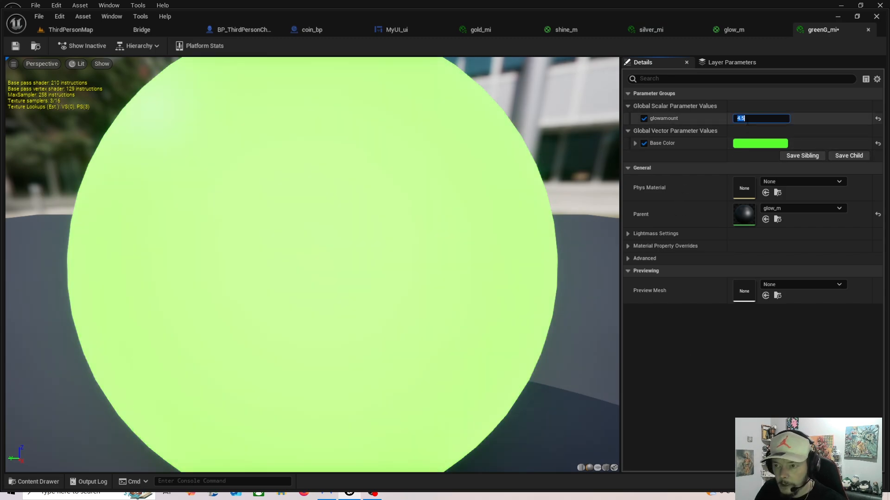
left_click(15, 47)
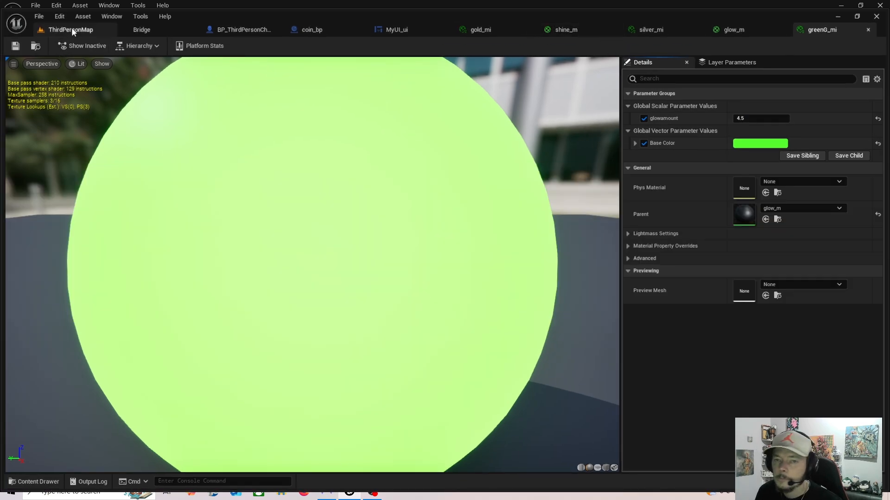
Return to the ThirdPersonMap level and apply greenG_mi from the tutorials folder to the silver Cube
left_click(72, 29)
left_click(58, 481)
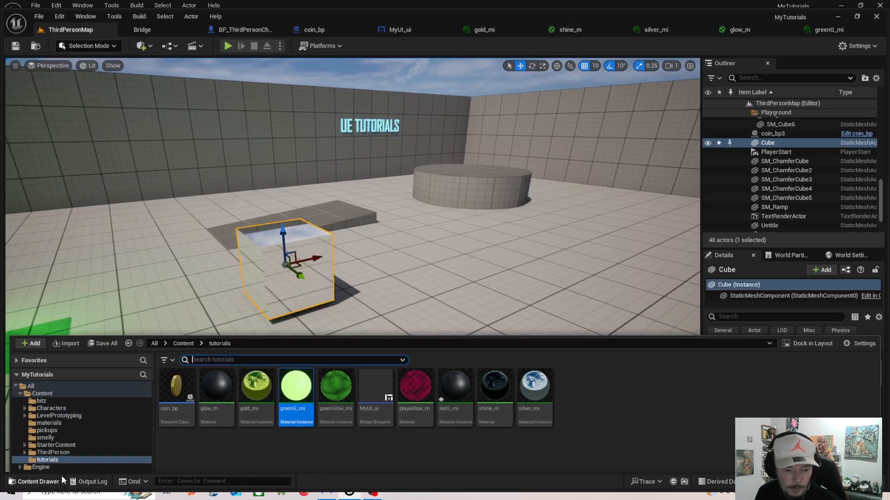
left_click_drag(270, 295, 266, 279)
right_click_drag(331, 324, 311, 316)
key("d")
key("w")
Open redG_mi, enable its Base Color and glowamount overrides and set the Base Color to red
left_click(42, 485)
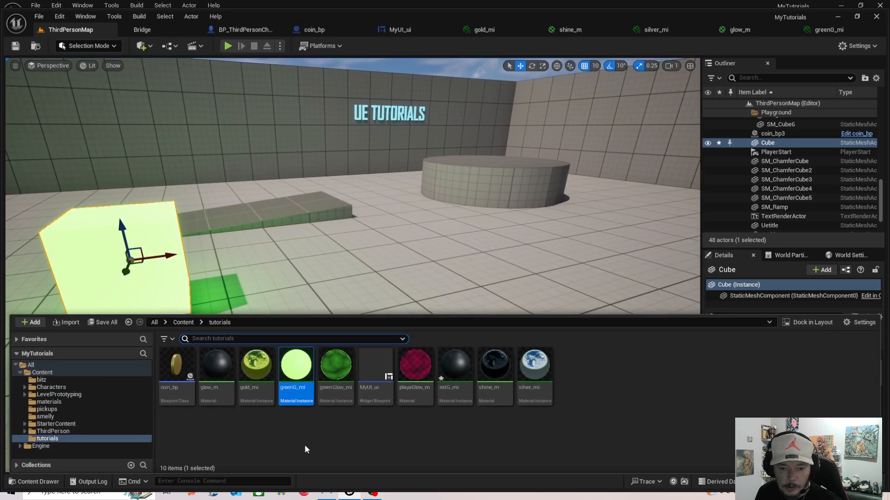
left_click(452, 395)
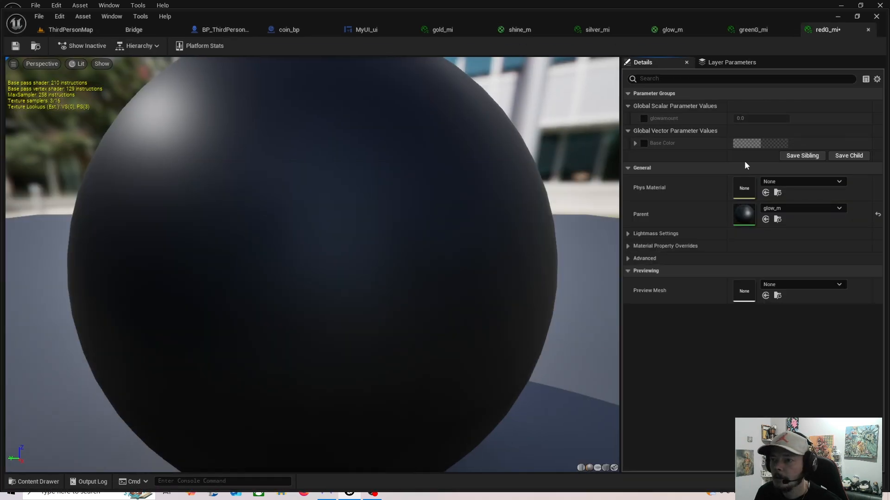
left_click(644, 144)
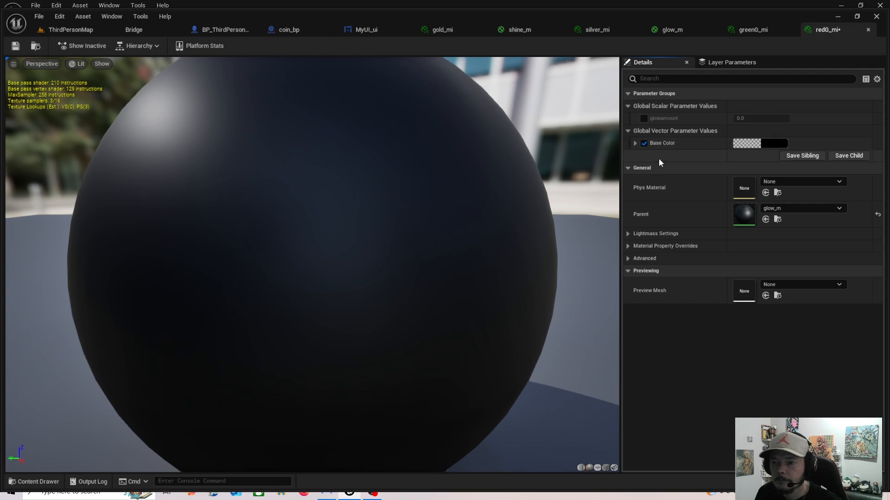
left_click(644, 118)
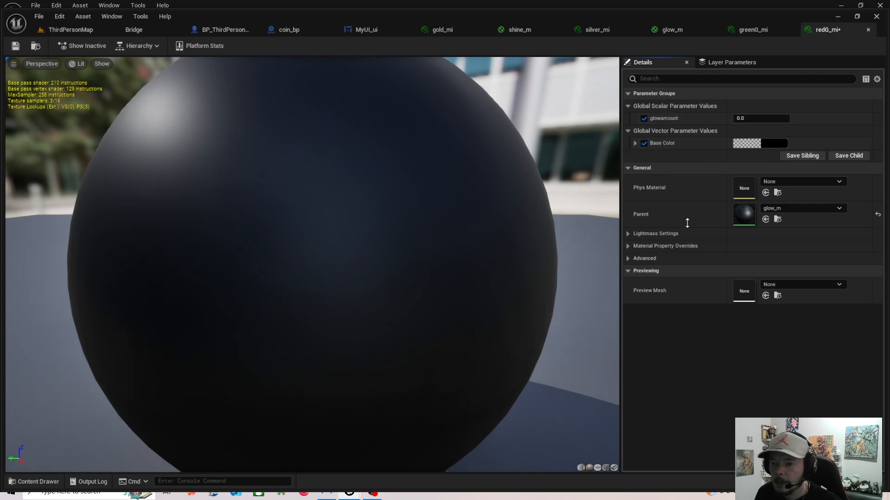
left_click_drag(713, 257, 700, 200)
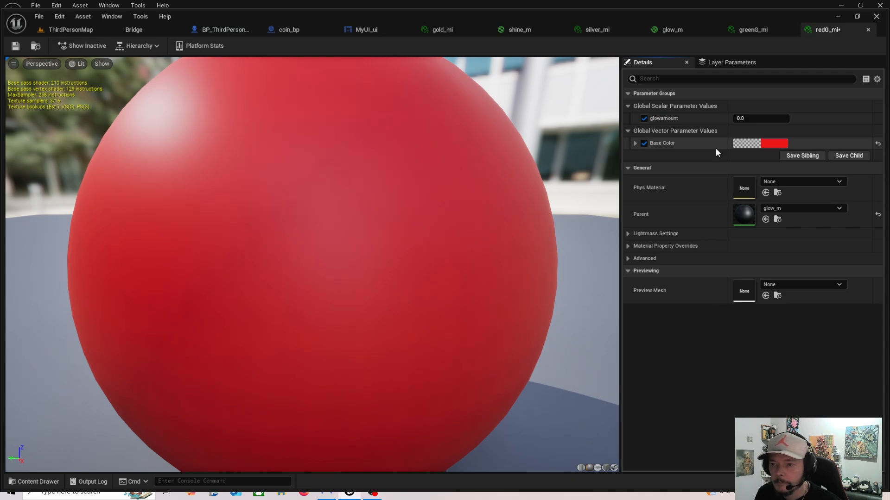
Try glowamount values of 4, 1 and 20 on redG_mi
left_click(741, 119)
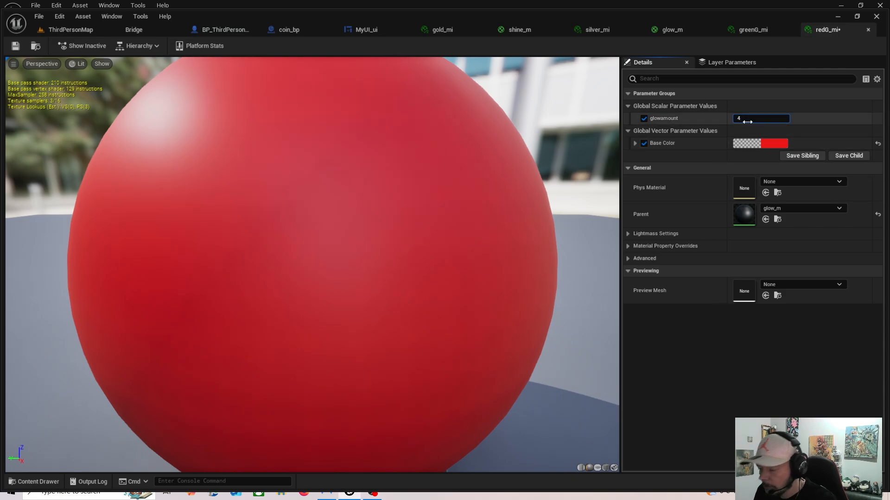
key("Return")
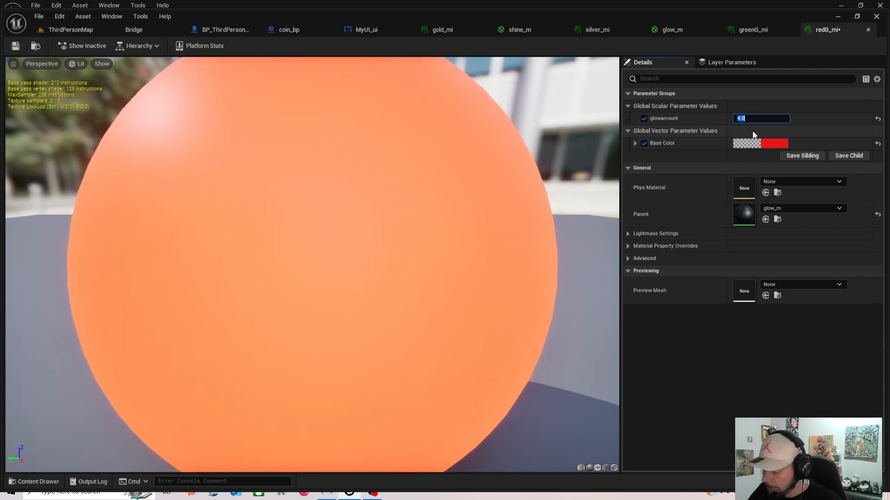
type("1")
key("Return")
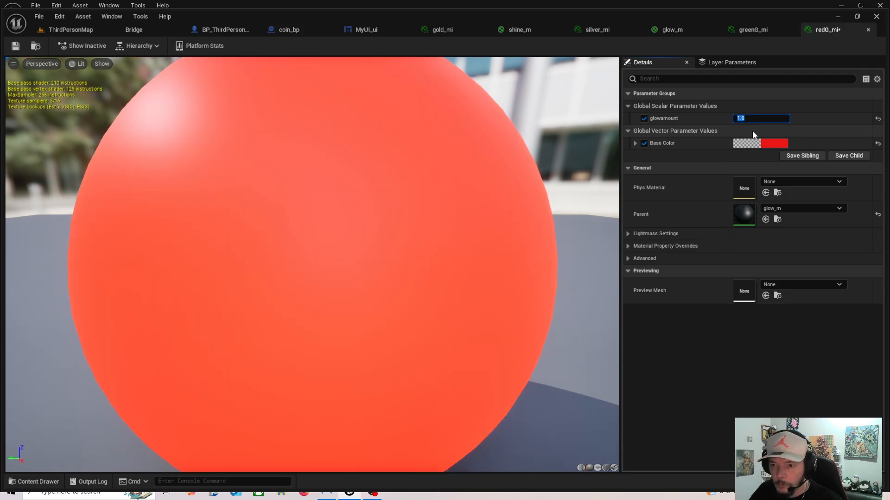
key("Return")
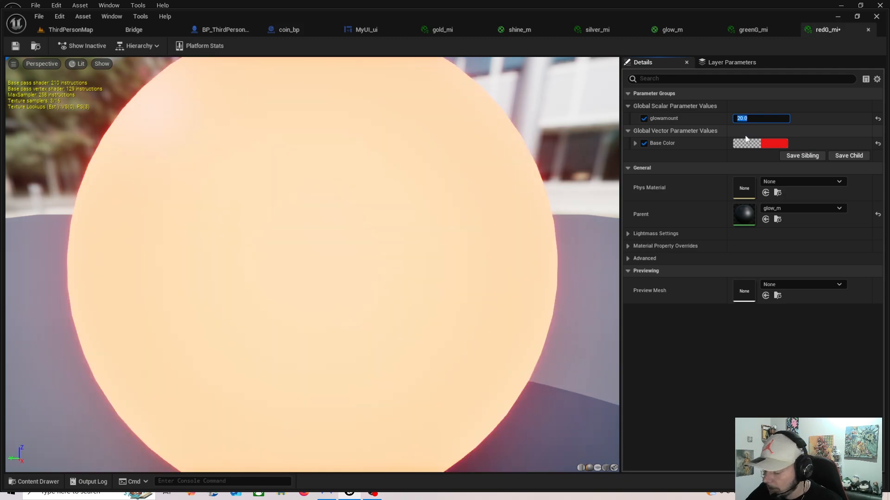
Set redG_mi's glowamount to 4, adjust its Base Color to a brighter red and save the instance
type("4")
key("Return")
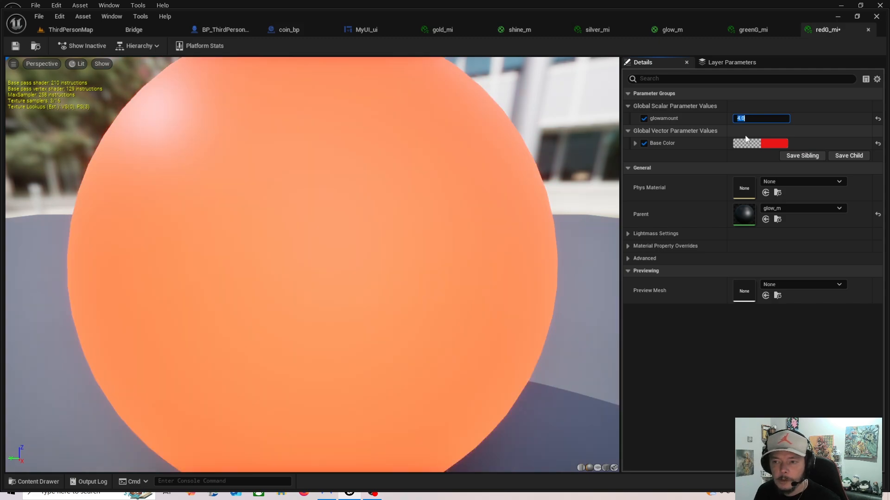
left_click(770, 144)
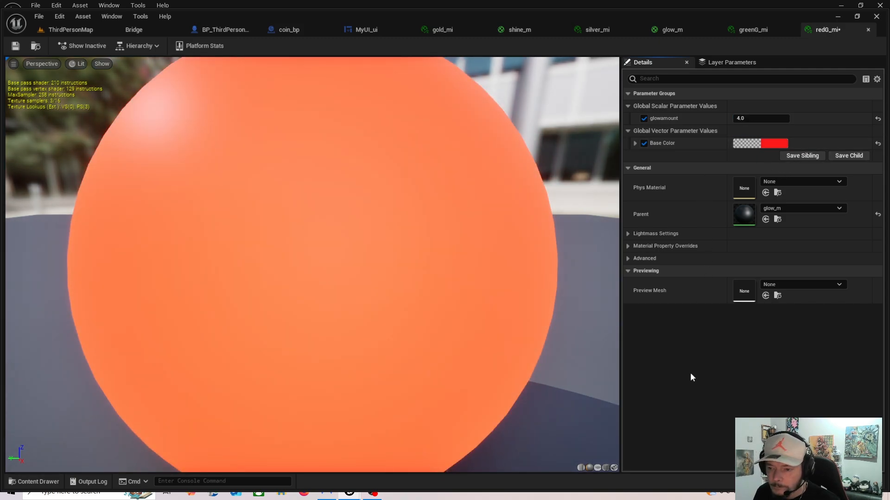
left_click(15, 45)
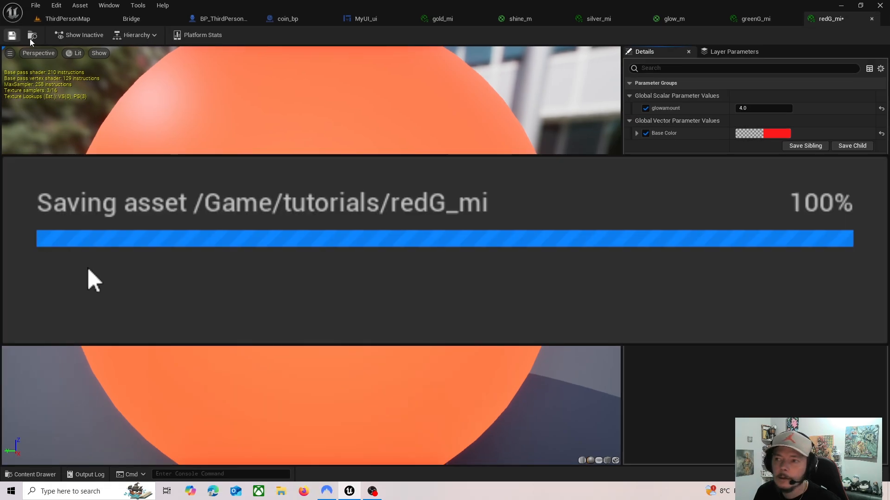
Return to the ThirdPersonMap level and apply redG_mi from the tutorials folder to the selected Cube
left_click(61, 31)
key("a")
mouse_move(196, 397)
right_mouse_down()
mouse_move(204, 412)
mouse_move(206, 404)
right_mouse_up()
key("s")
left_click(34, 482)
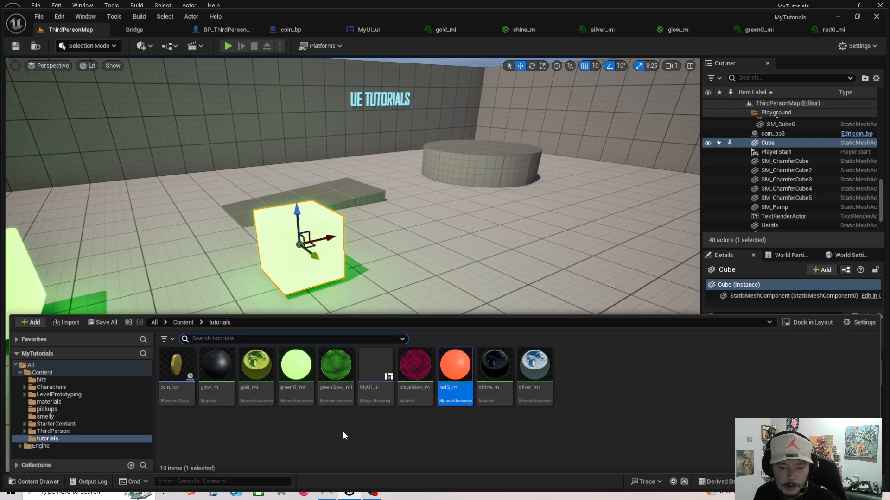
left_click_drag(310, 253, 292, 264)
right_click_drag(411, 304, 422, 315)
key("a")
key("w")
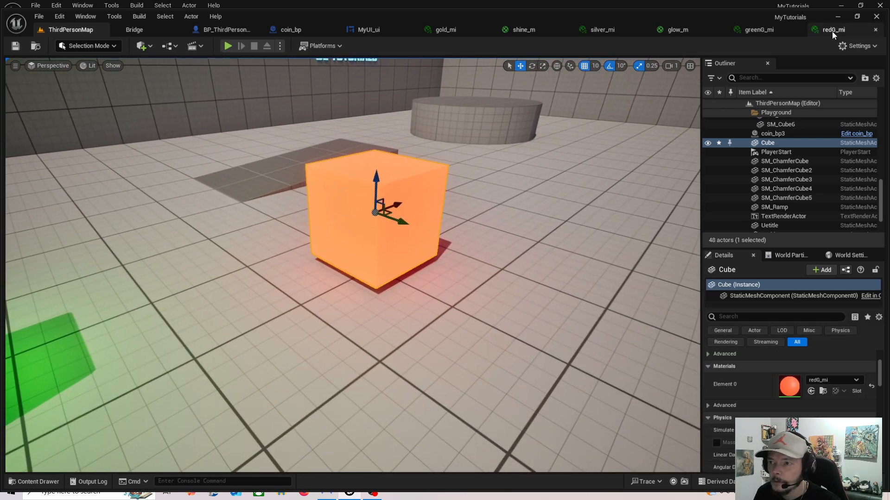
Reopen redG_mi, set glowamount to 7 and the Base Color to pure red, and save the instance
left_click(832, 30)
left_click(741, 119)
type("7")
key("Return")
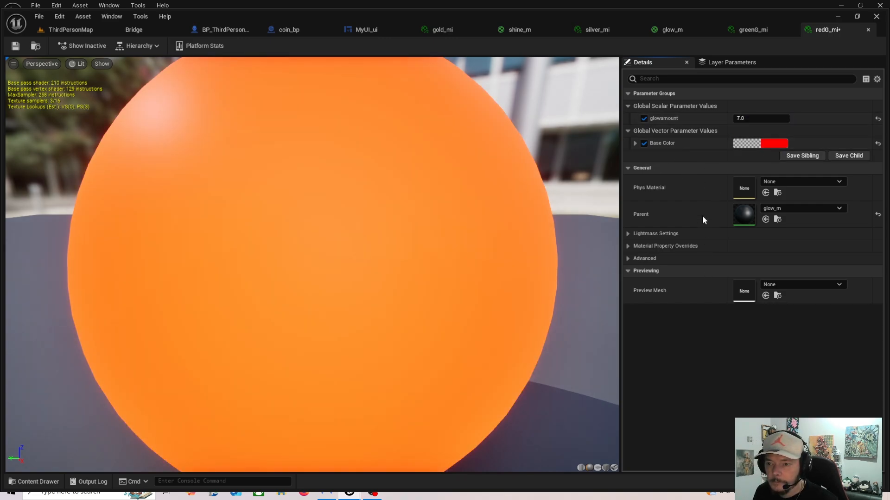
left_click(15, 46)
Return to the ThirdPersonMap level and examine the glow of the red and green cubes from several angles
left_click(70, 29)
right_click_drag(110, 106, 119, 91)
key("s")
key("d")
key("w")
key("a")
key("s")
right_click_drag(358, 254, 357, 268)
key("w")
key("s")
key("q")
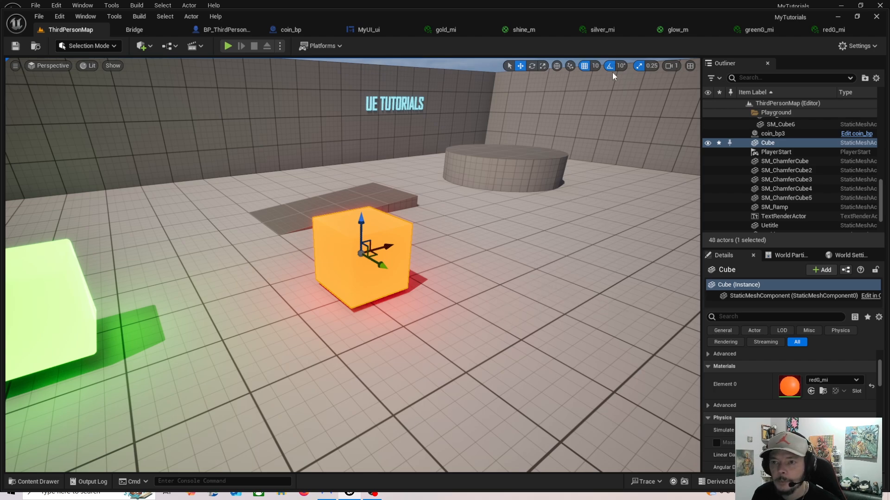
Open the shine_m material graph and review its Metallic and Roughness parameter nodes
left_click(529, 29)
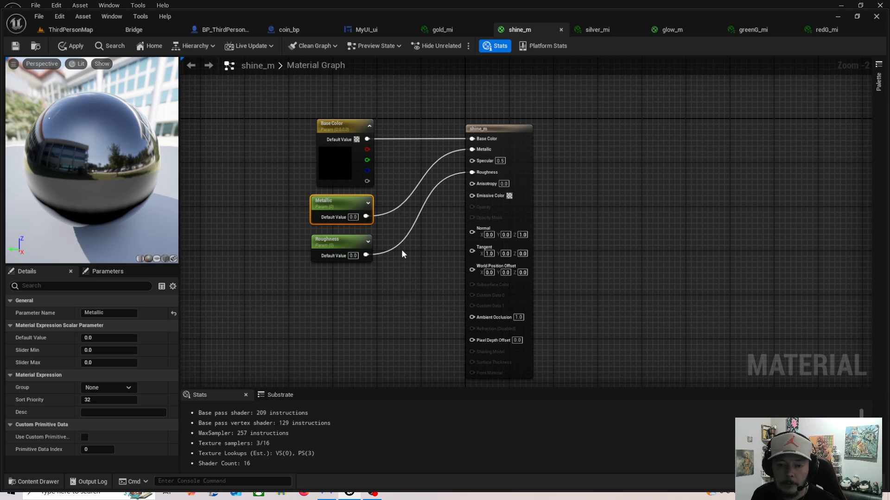
left_click(346, 249)
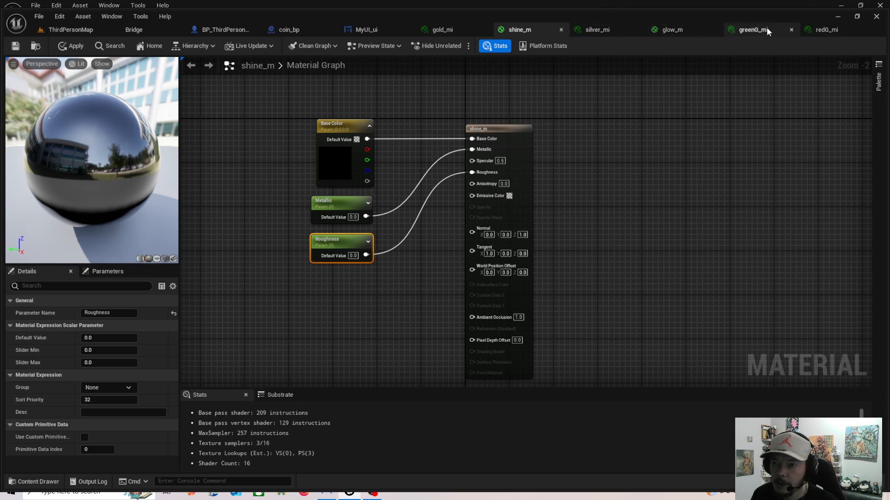
left_click(333, 207)
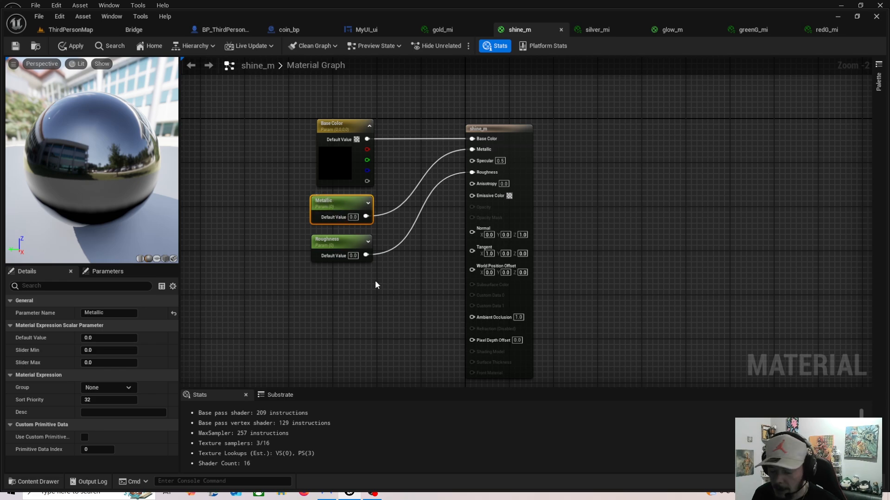
left_click(348, 247)
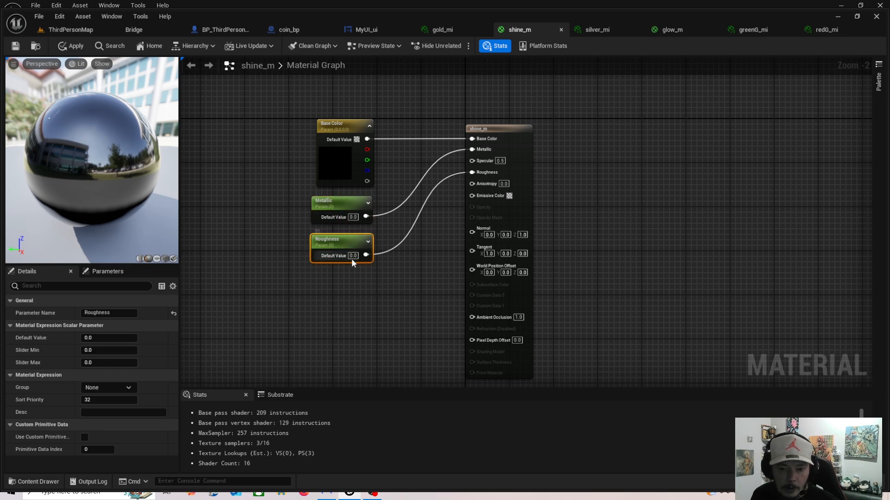
right_click(360, 295)
key("Escape")
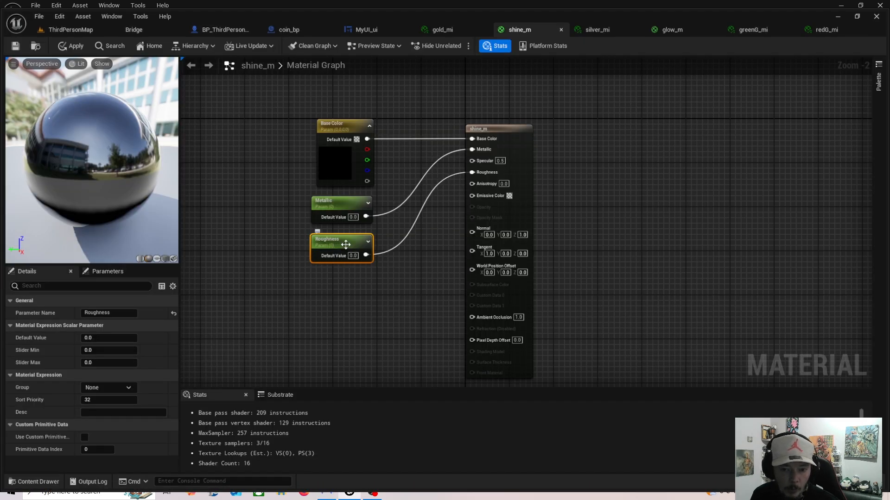
Add a Constant node to the shine_m graph and place it below the Roughness parameter
right_click(349, 294)
type("con")
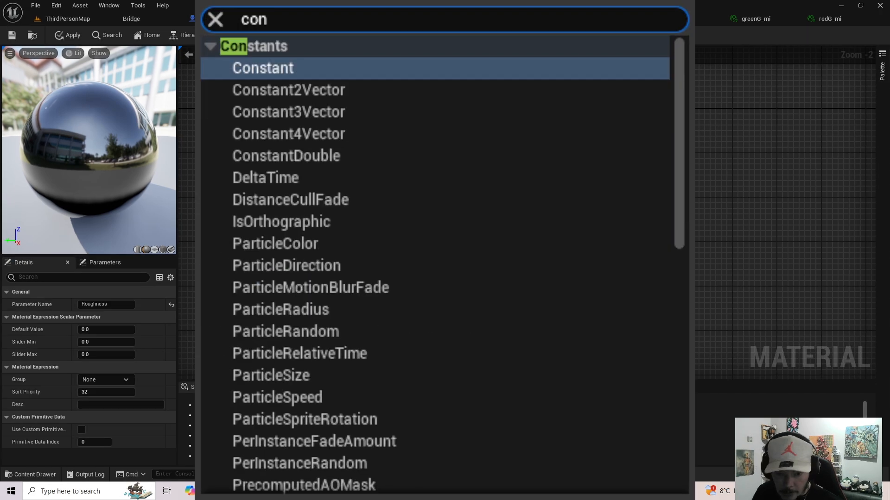
left_click(381, 65)
left_click_drag(374, 302, 346, 292)
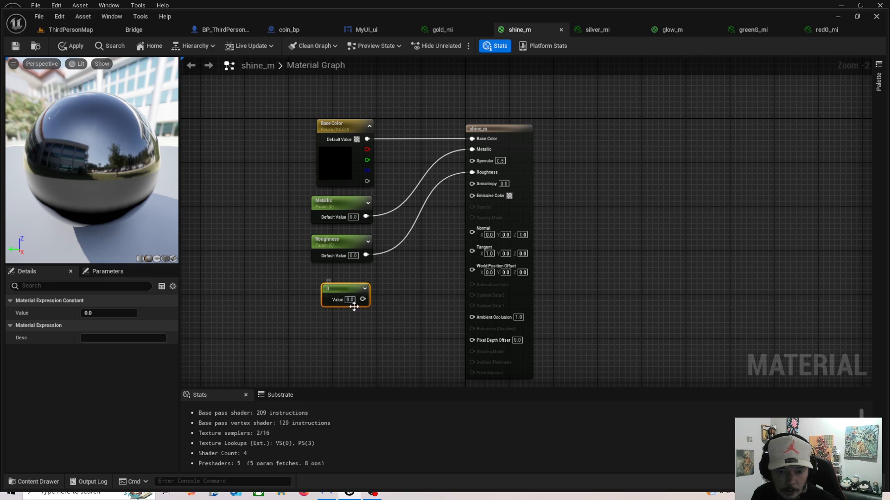
Convert the new Constant node in the shine_m graph to a scalar parameter named roughness
left_click(338, 245)
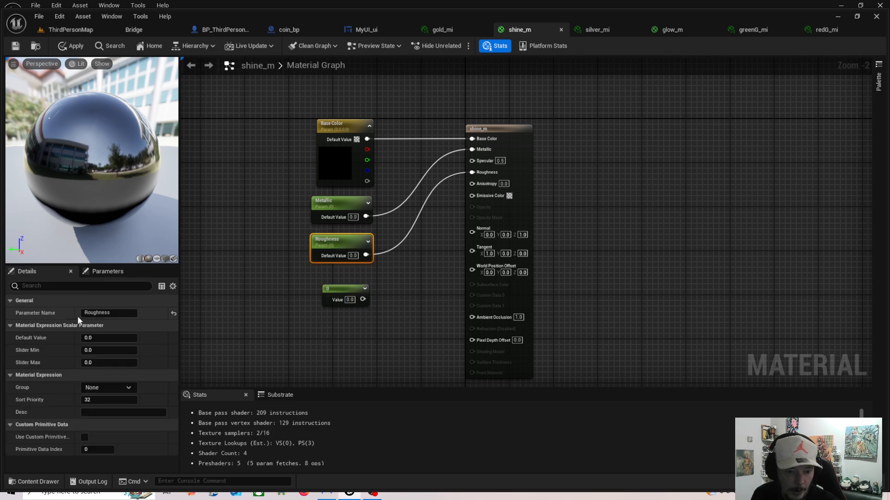
left_click(348, 288)
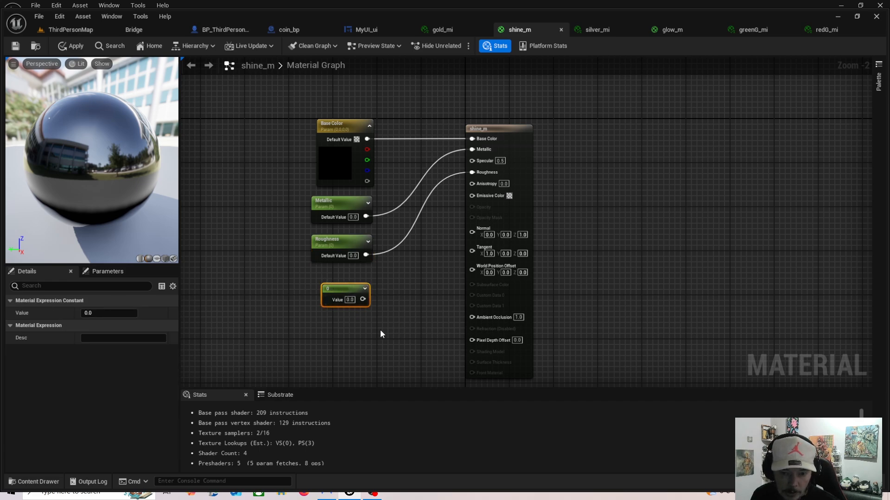
right_click(343, 294)
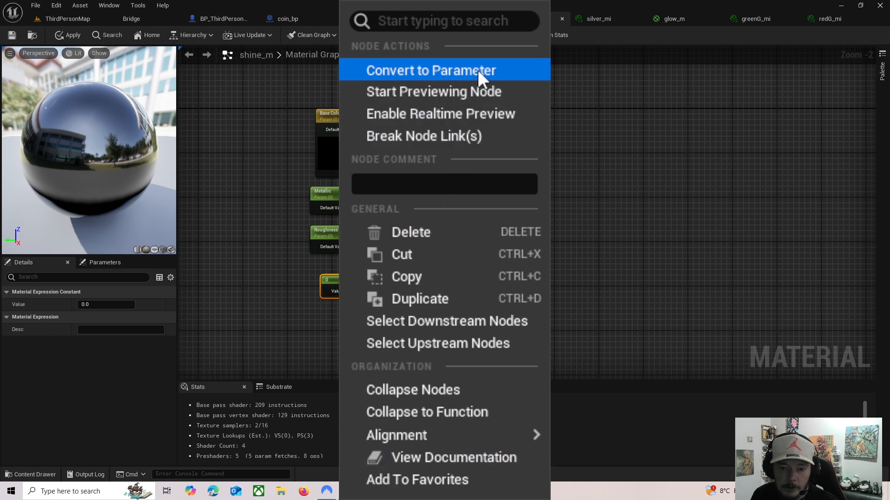
left_click(477, 70)
type("rou")
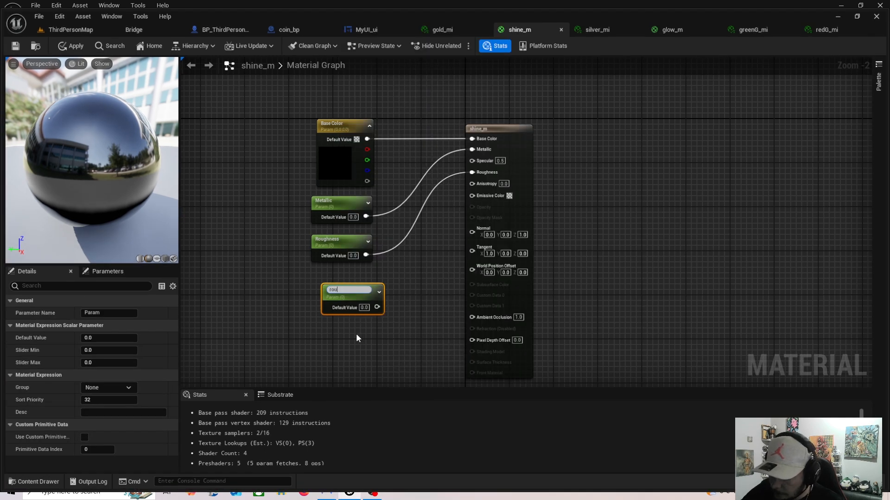
type("ghness")
key("Return")
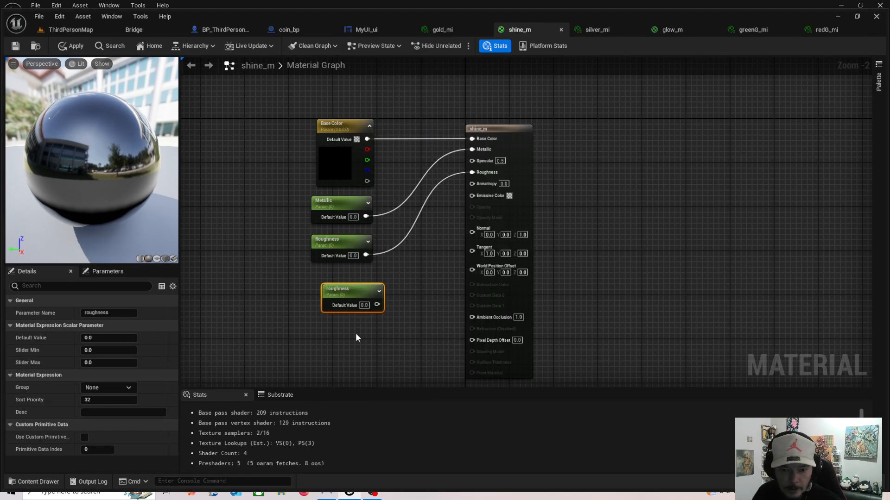
left_click(350, 289)
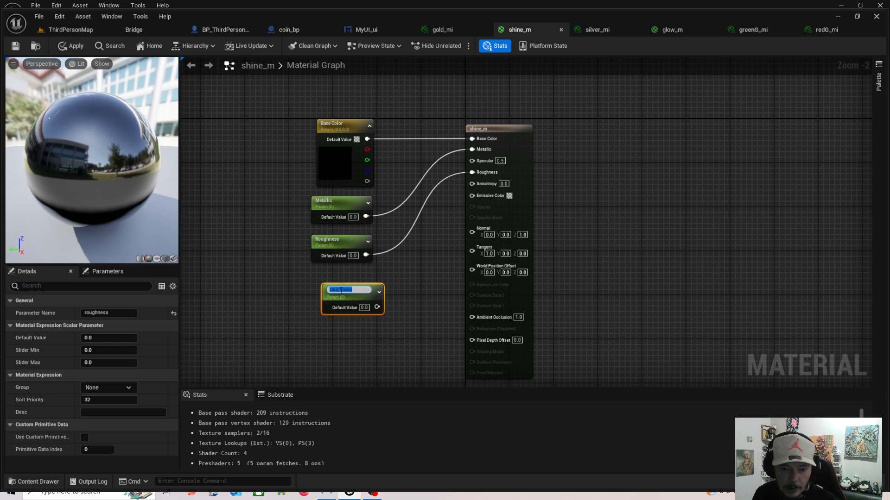
left_click(325, 295)
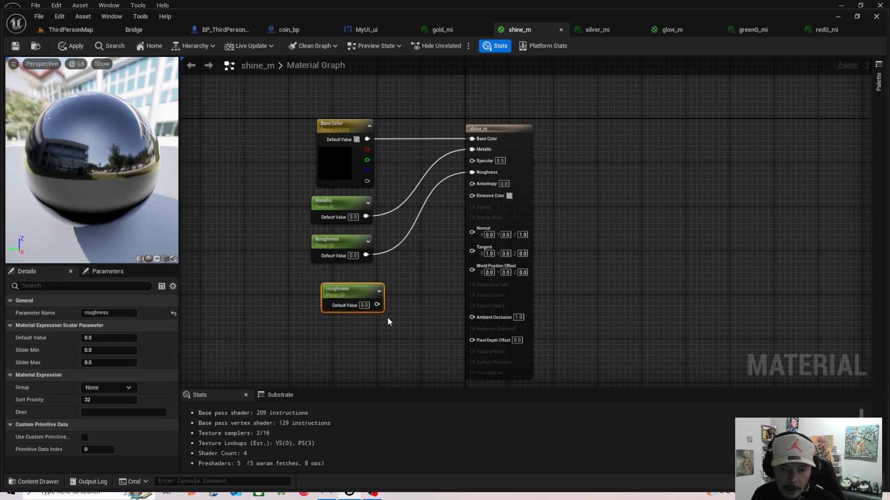
Connect the new roughness parameter to the Roughness input of shine_m and apply the material
left_click_drag(377, 305, 472, 179)
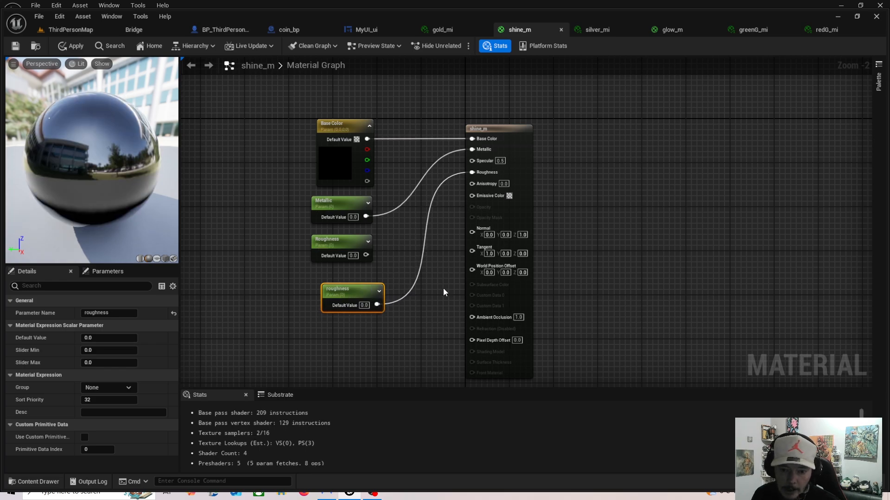
left_click(71, 46)
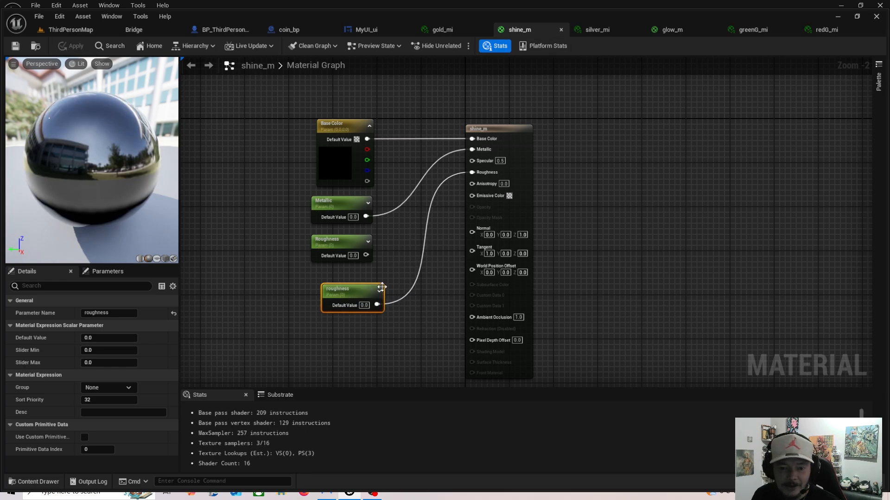
left_click(329, 245)
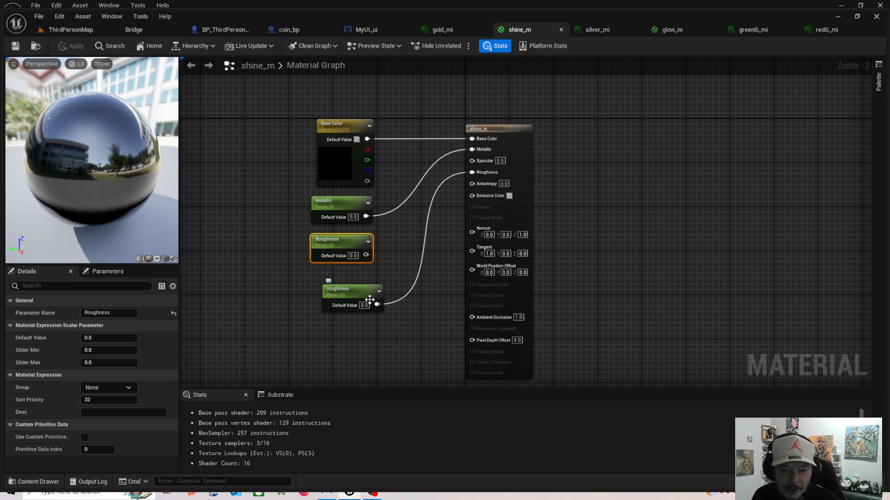
left_click(355, 293)
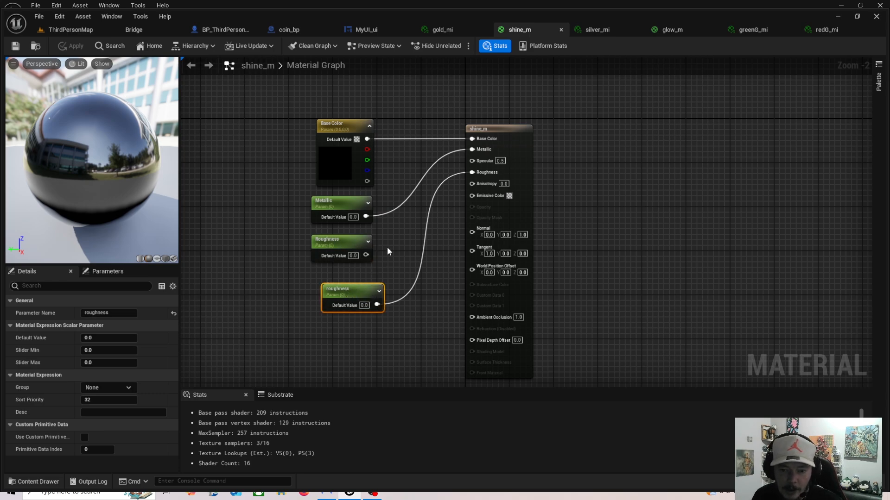
Reconnect the original Roughness parameter to the Roughness input of shine_m and apply the material
left_click(337, 201)
left_click(331, 242)
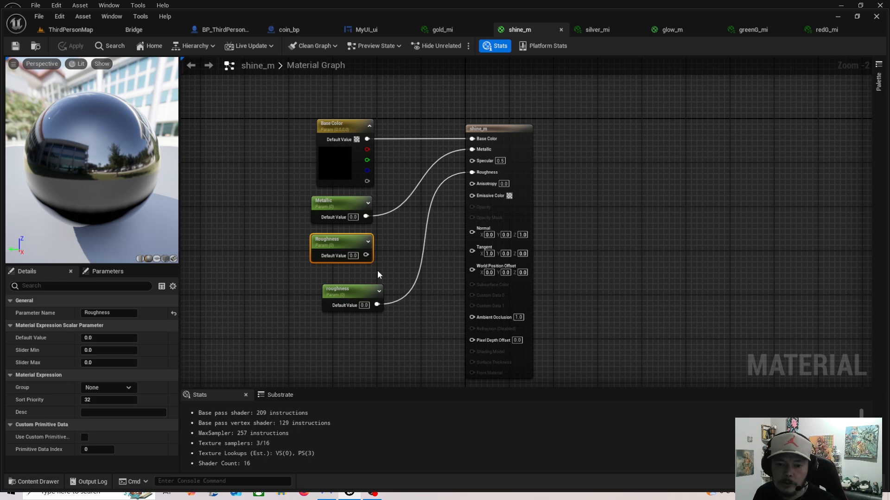
left_click_drag(372, 254, 473, 172)
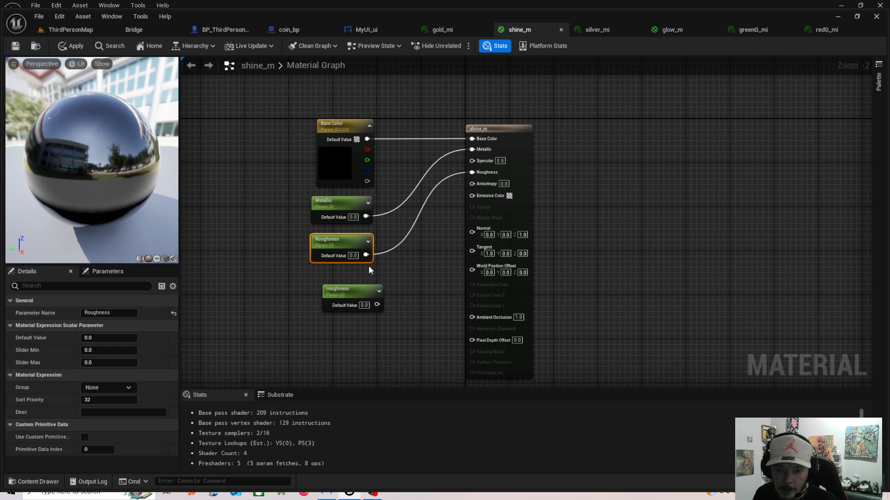
left_click(69, 46)
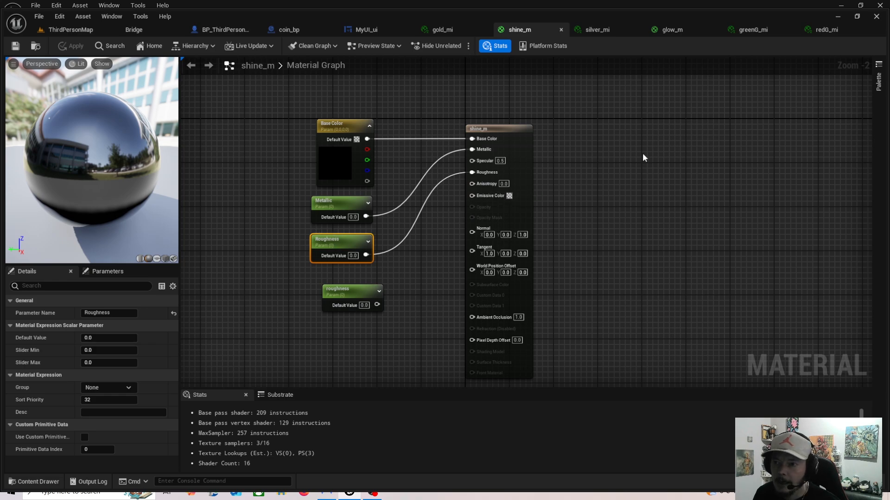
Open the glow_m graph and review how the Base Color and glowamount parameters feed the Multiply node and Emissive Color
left_click(679, 31)
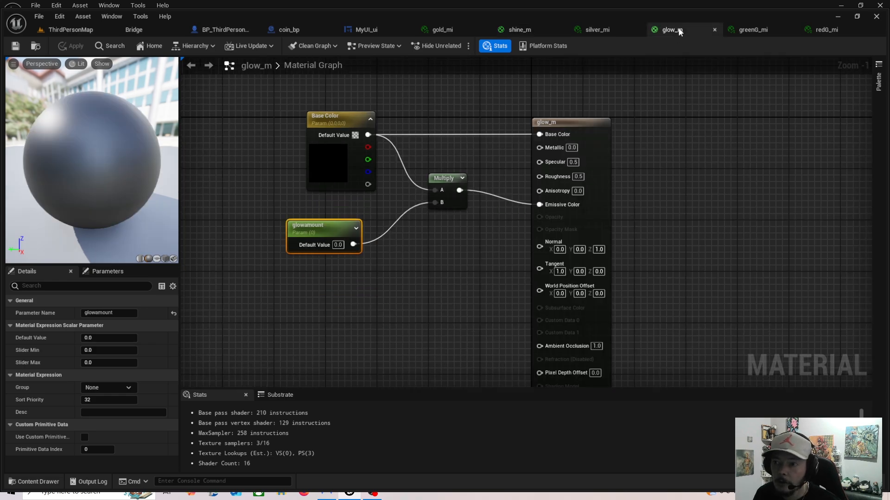
left_click(448, 180)
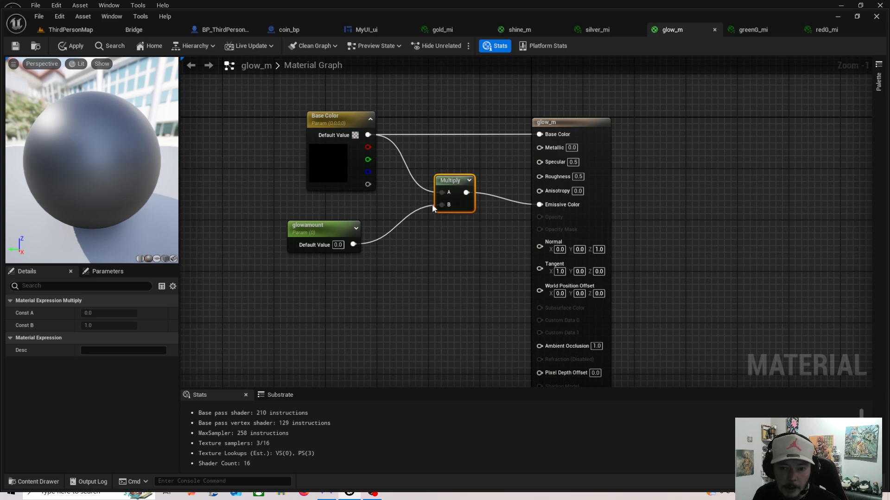
left_click(330, 227)
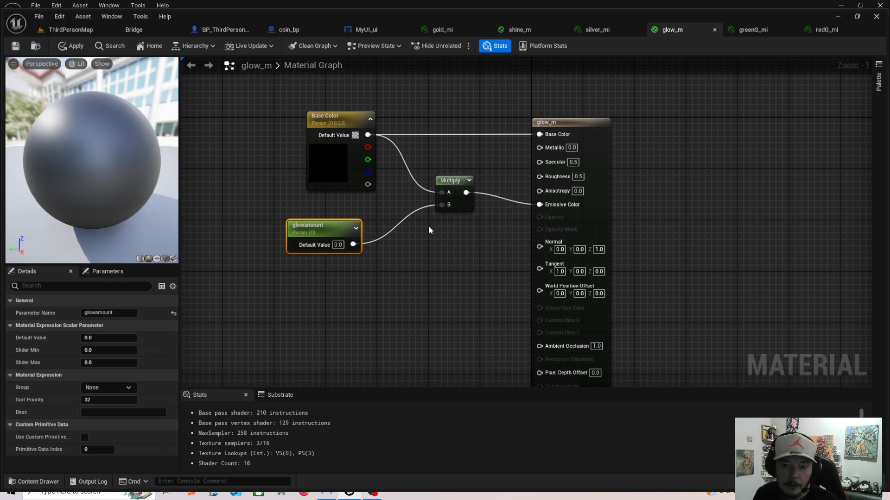
left_click(332, 115)
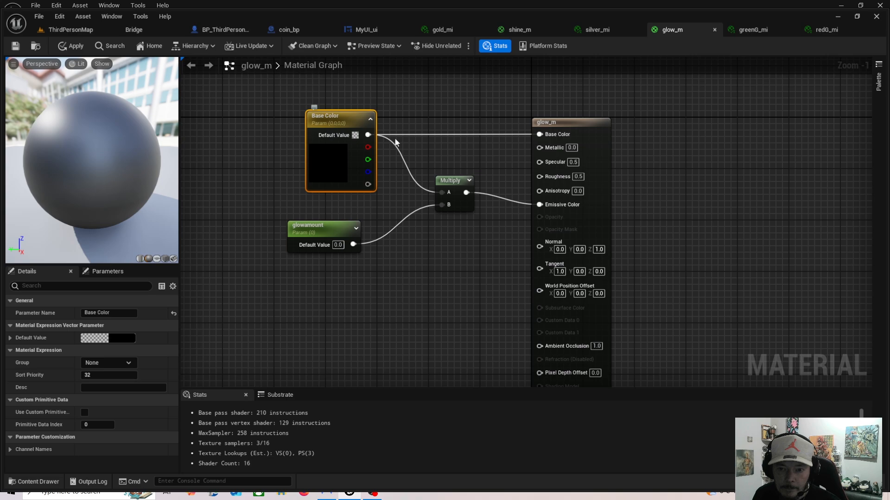
left_click(322, 231)
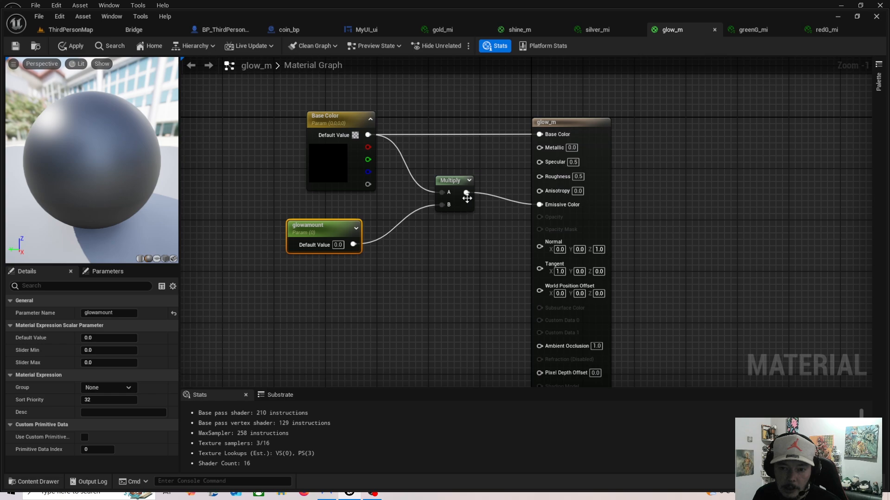
left_click(457, 186)
right_click(457, 188)
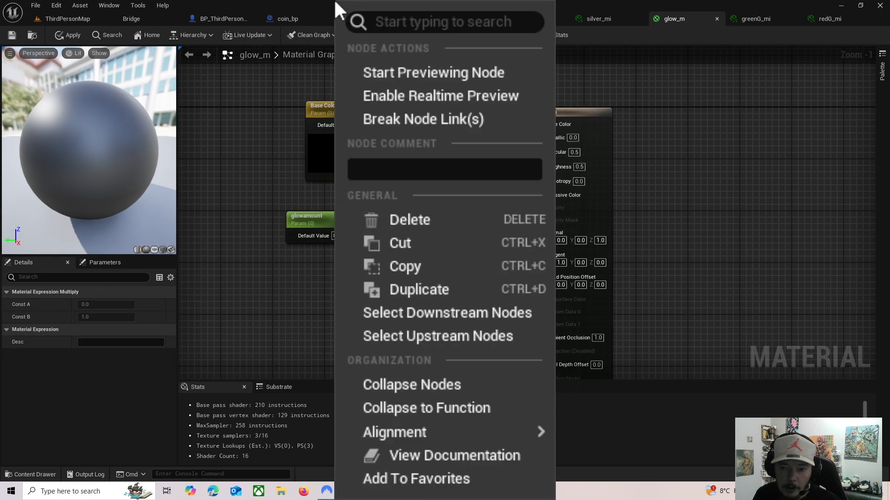
left_click(431, 184)
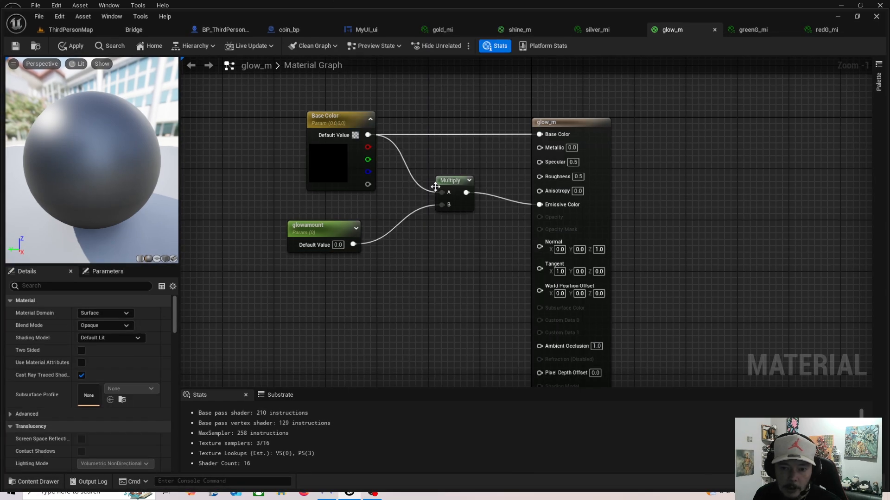
left_click(313, 225)
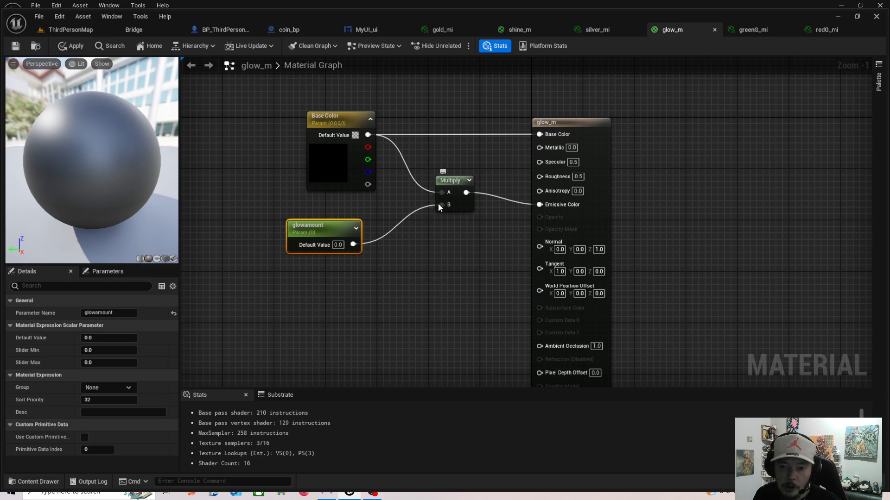
left_click(324, 116)
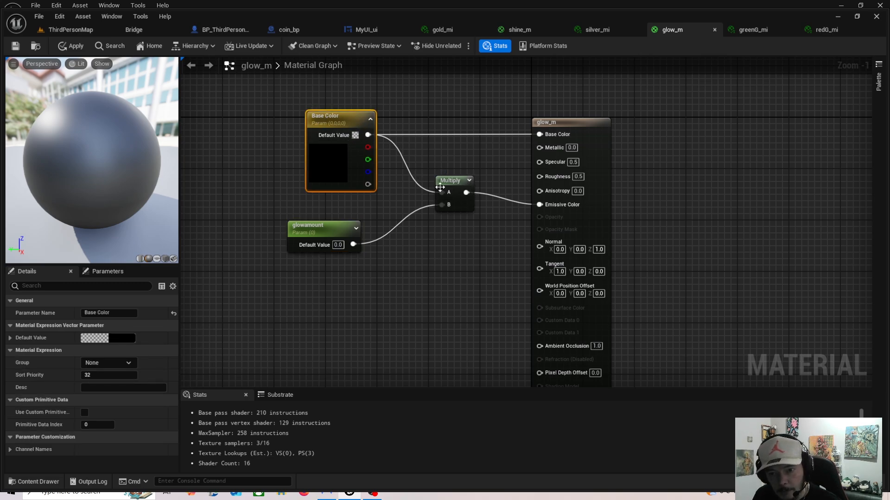
Apply the changes to the glow_m material
left_click(68, 45)
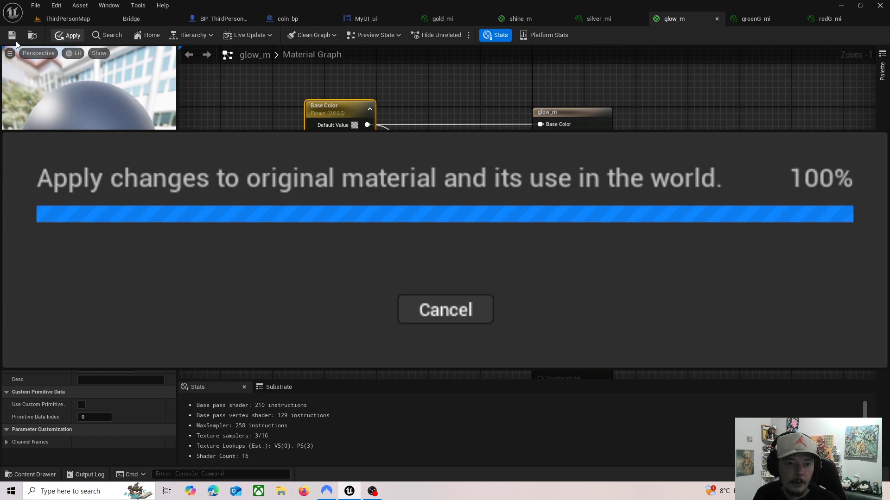